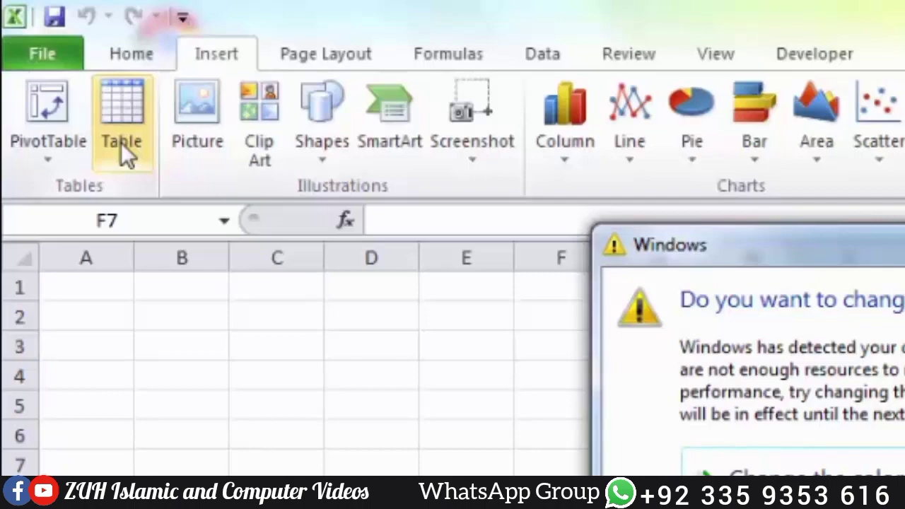
Step: Dismiss the Windows colour scheme prompt and enter the headers ID, Name, Program and Fee in cells F6 to I6
key(Escape)
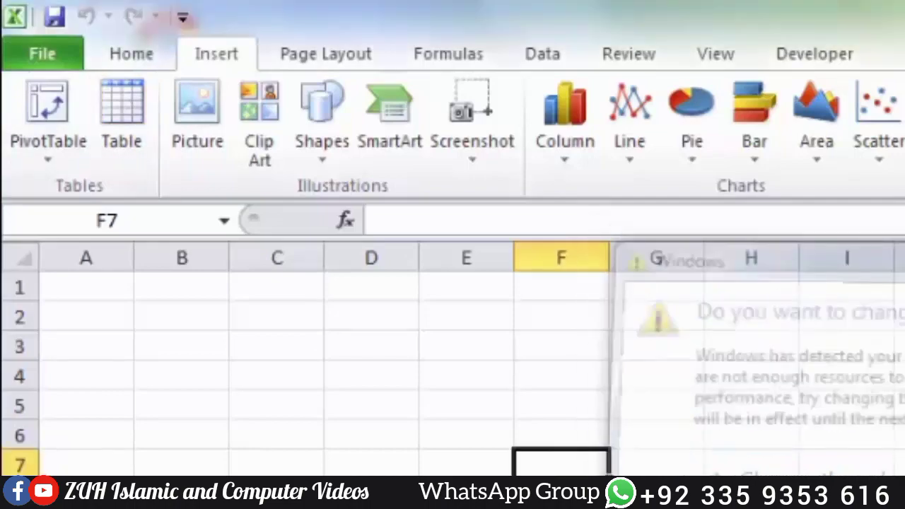
click(580, 434)
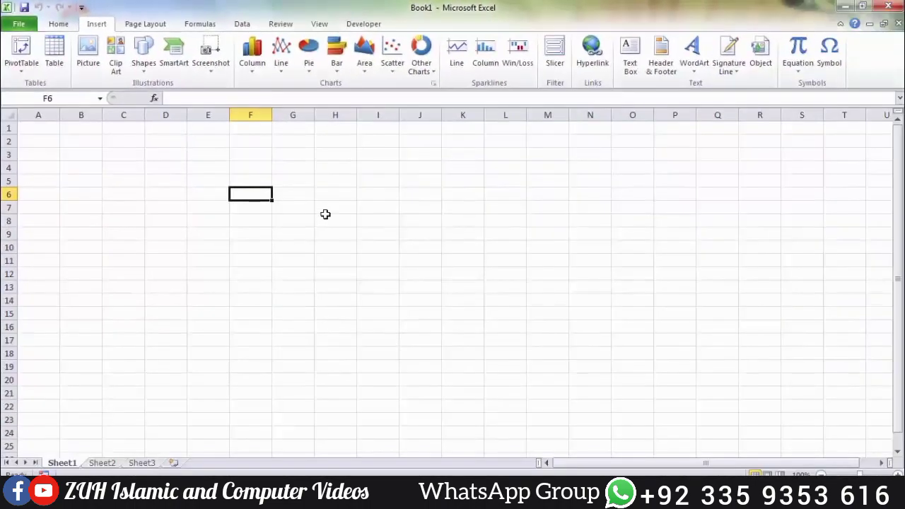
text(ID)
key(Tab)
text(Name)
key(Tab)
text(Program)
key(Tab)
text(Fee)
key(Return)
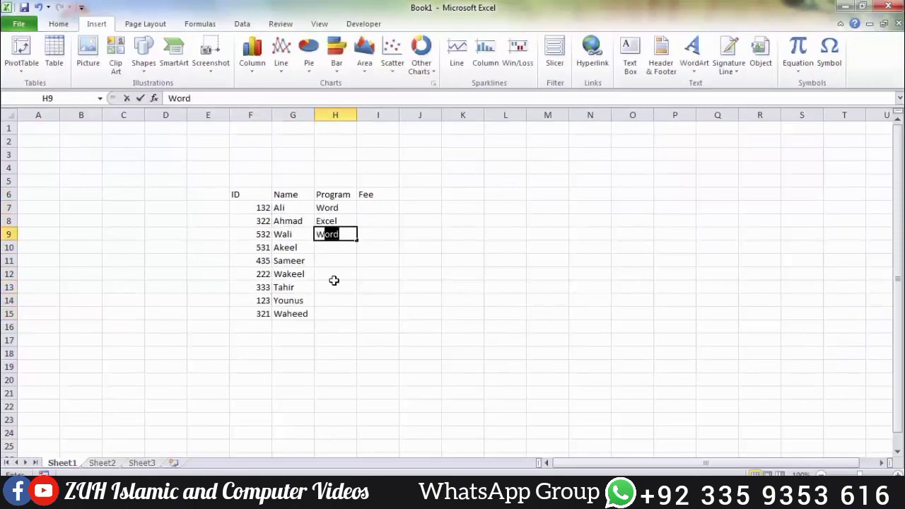
Step: Enter Word as the third record's program and fill the Fee column down to I15 with a series starting 1500 and 2000
key(Return)
click(378, 208)
text(1500)
key(Return)
text(2000)
drag(378, 208, 396, 316)
Step: Create a table with headers from the student data in F6:I15, reselecting that data range on the sheet
click(333, 235)
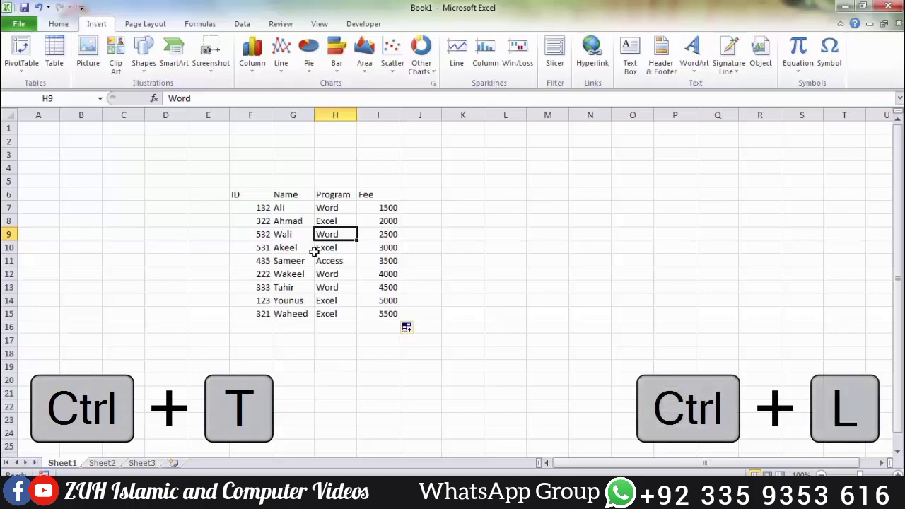
key(ctrl+t)
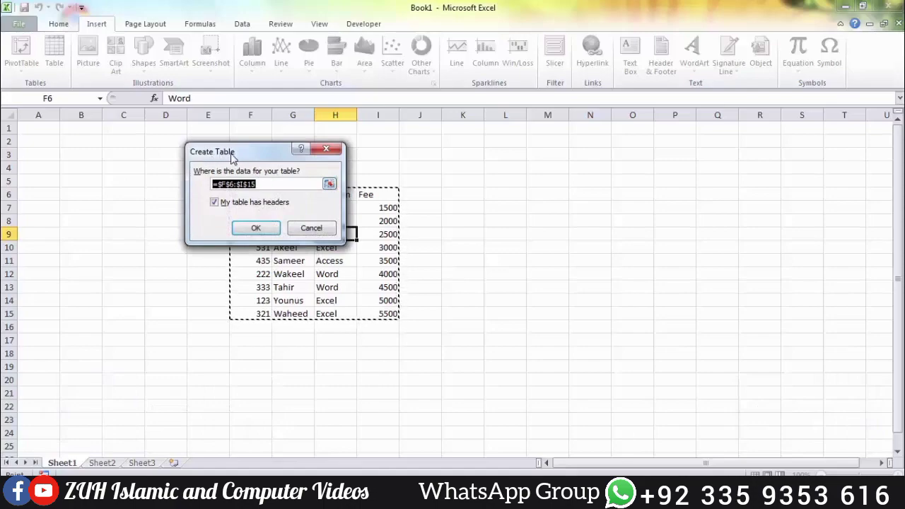
drag(234, 157, 578, 164)
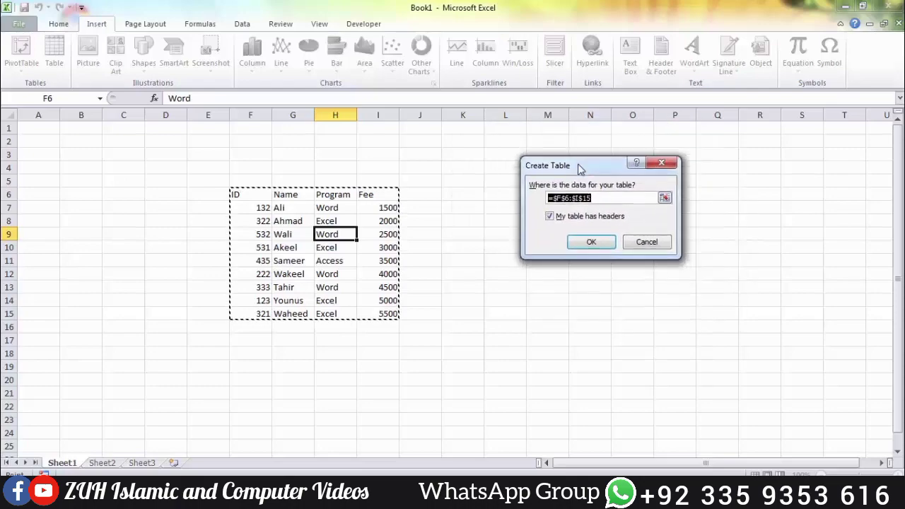
click(664, 198)
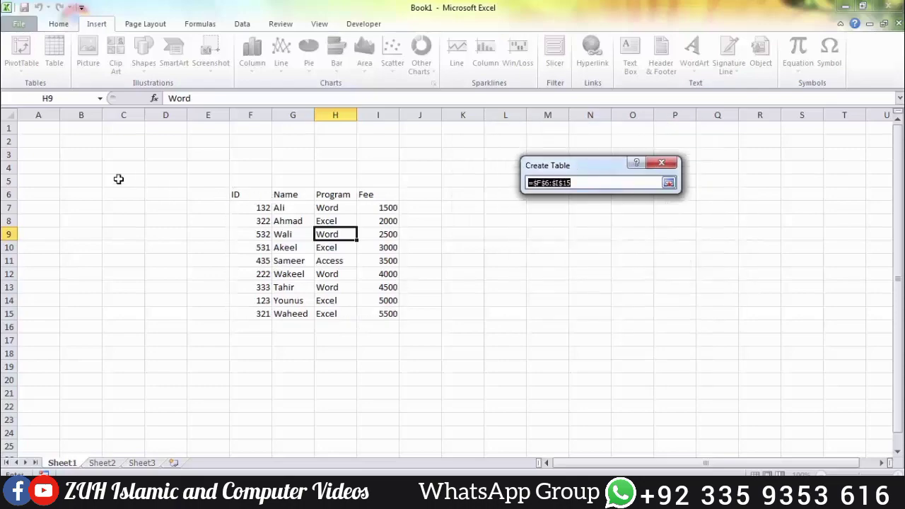
drag(89, 167, 158, 249)
drag(141, 289, 314, 381)
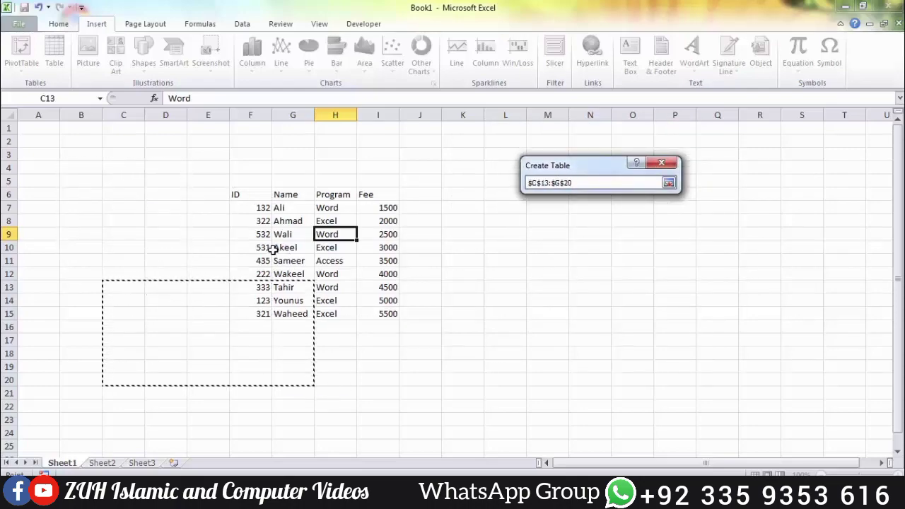
drag(271, 249, 397, 316)
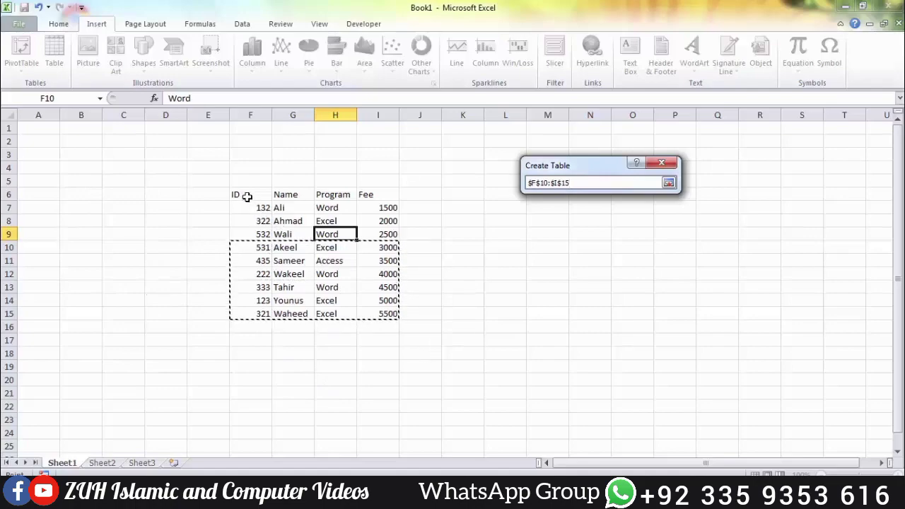
drag(247, 197, 366, 309)
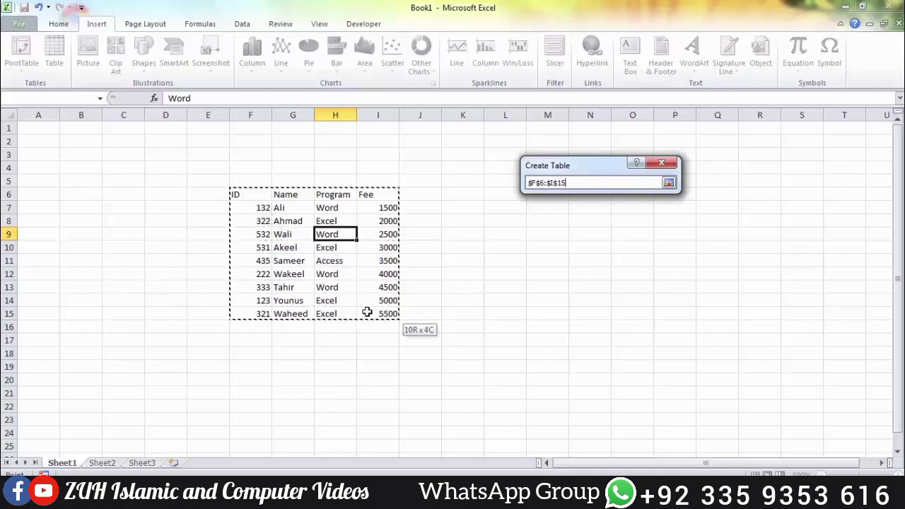
click(669, 183)
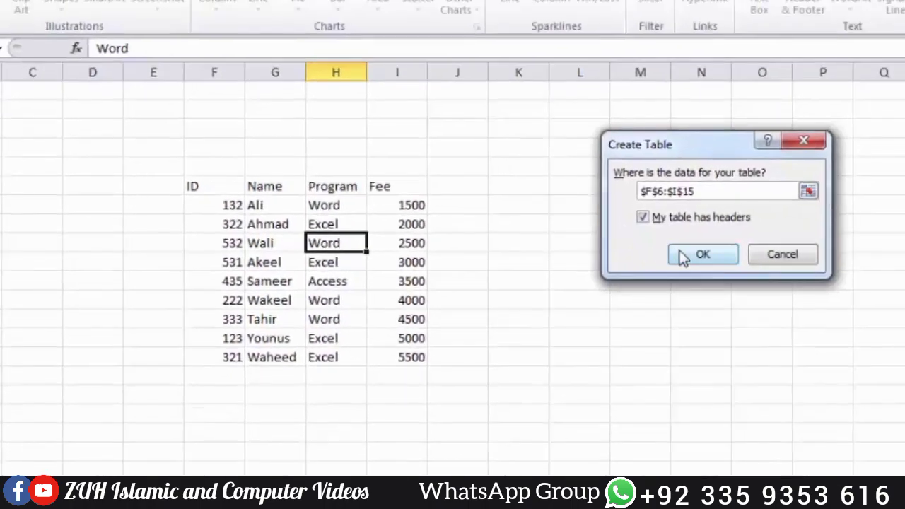
click(690, 255)
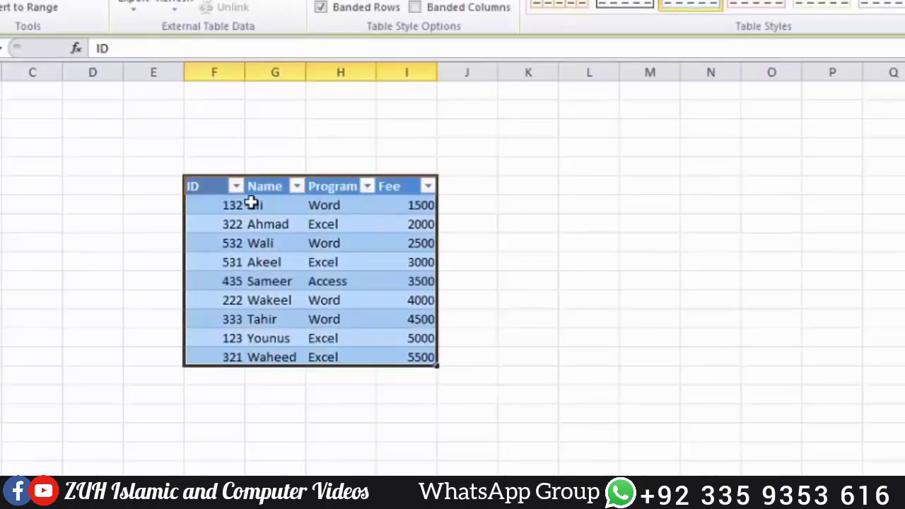
Step: Fill every cell of the range L7:P16 beside the table with the same sample name
click(187, 186)
drag(610, 199, 845, 374)
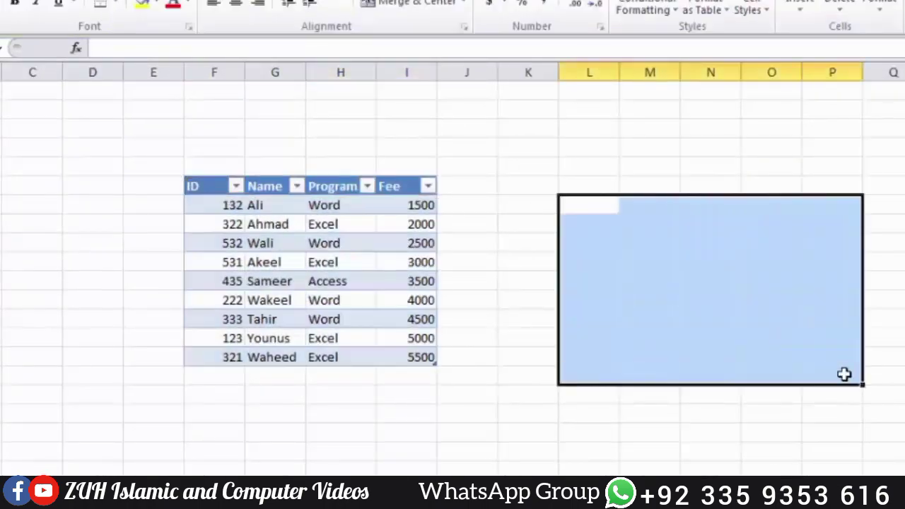
text(khan)
key(ctrl+Return)
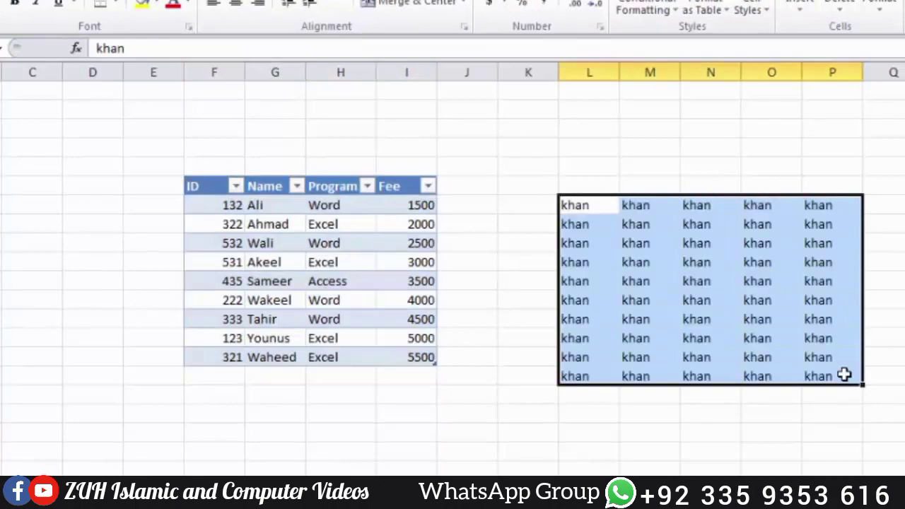
Step: Check the header option proposed for a new table from L7:P16, without creating the table
key(ctrl+t)
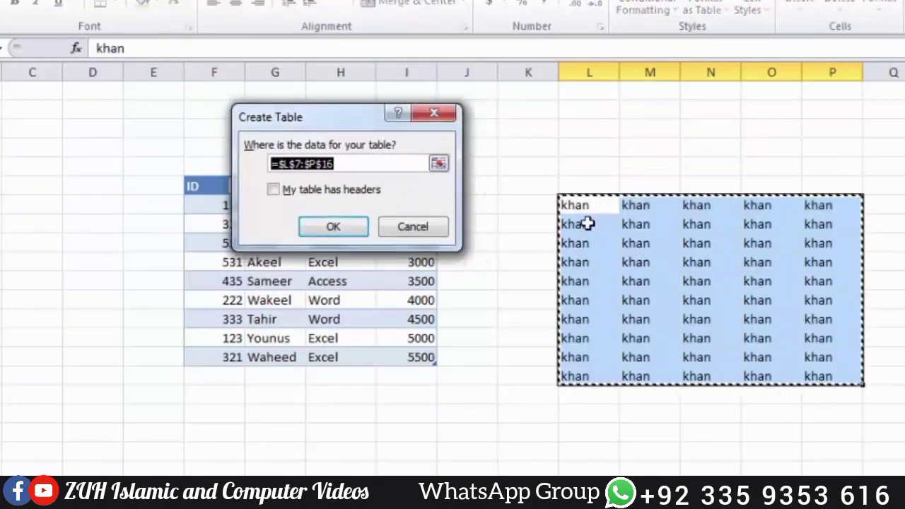
key(Escape)
click(602, 243)
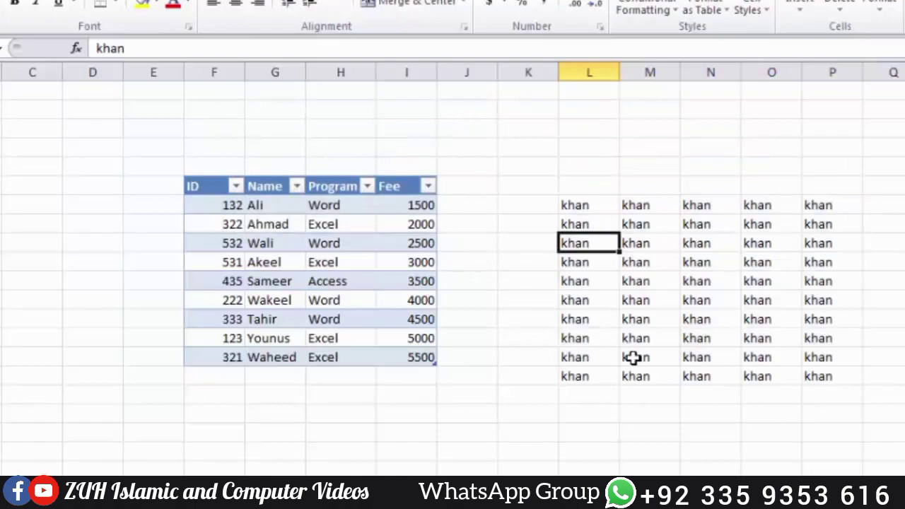
Step: Number the cells L8 to L16 of the sample data with a series from 1 to 9
click(596, 227)
text(1)
key(Return)
text(2)
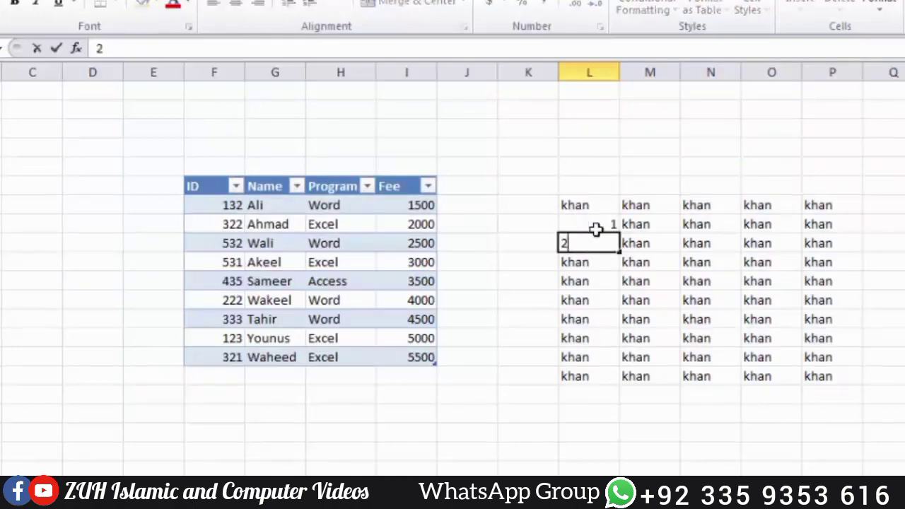
key(Return)
drag(595, 226, 618, 385)
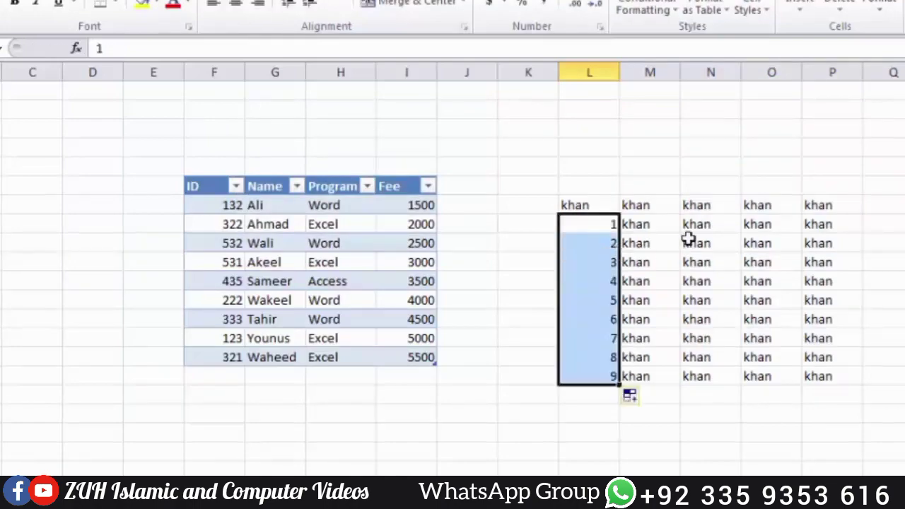
Step: Replace the sample text in cells N8 to N16 with the number 123
drag(697, 228, 718, 378)
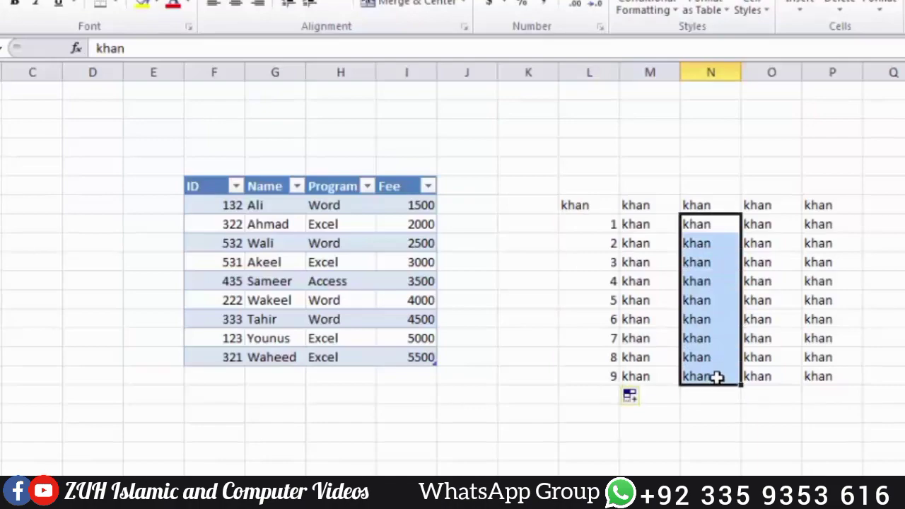
text(123)
key(Return)
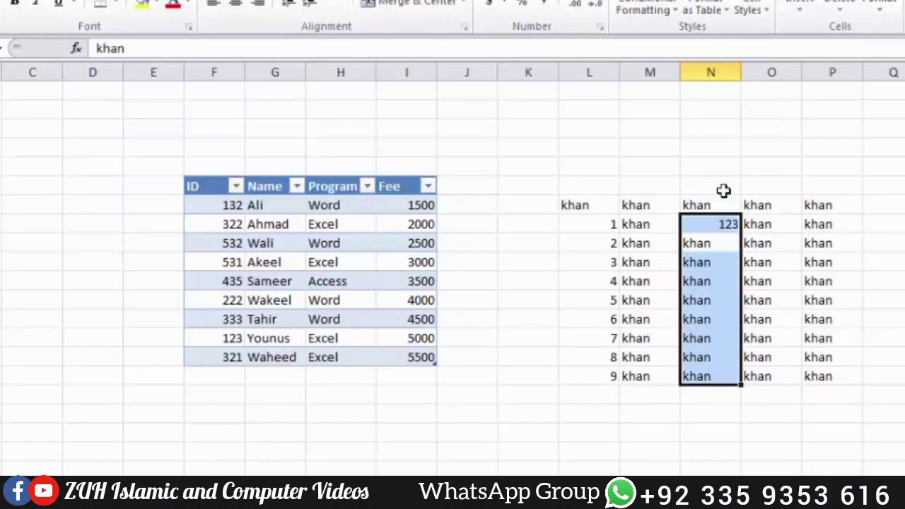
click(722, 223)
drag(741, 234, 744, 387)
Step: Check the header option proposed for a table from L7:N16 without creating it, and clear the sample data in K4:P19
drag(601, 210, 693, 380)
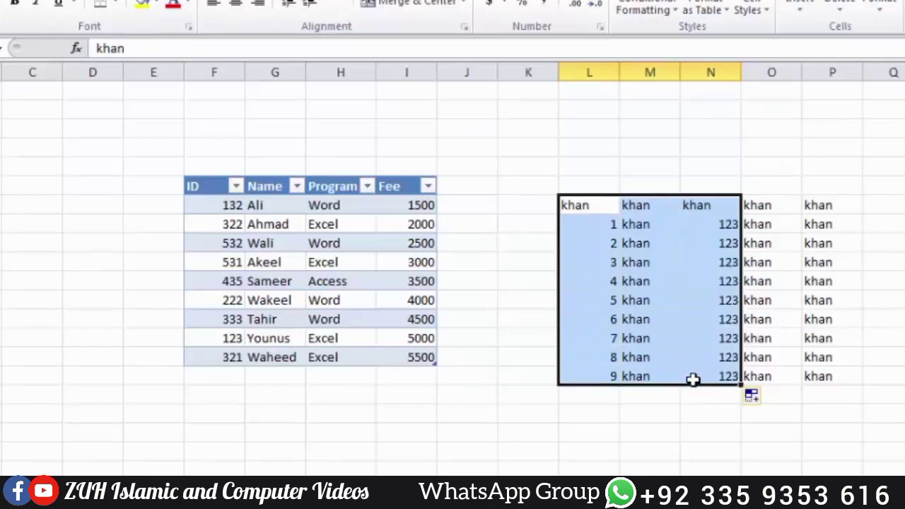
key(ctrl+t)
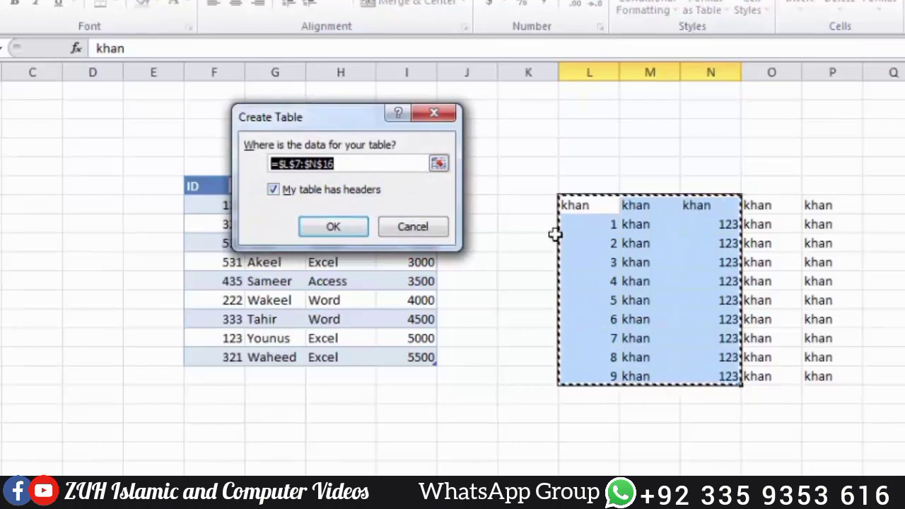
click(436, 232)
drag(529, 148, 848, 439)
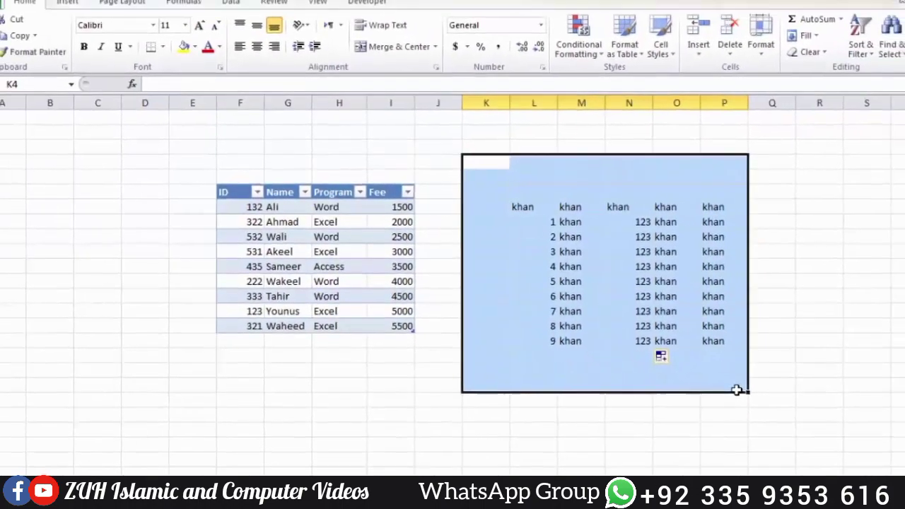
key(Delete)
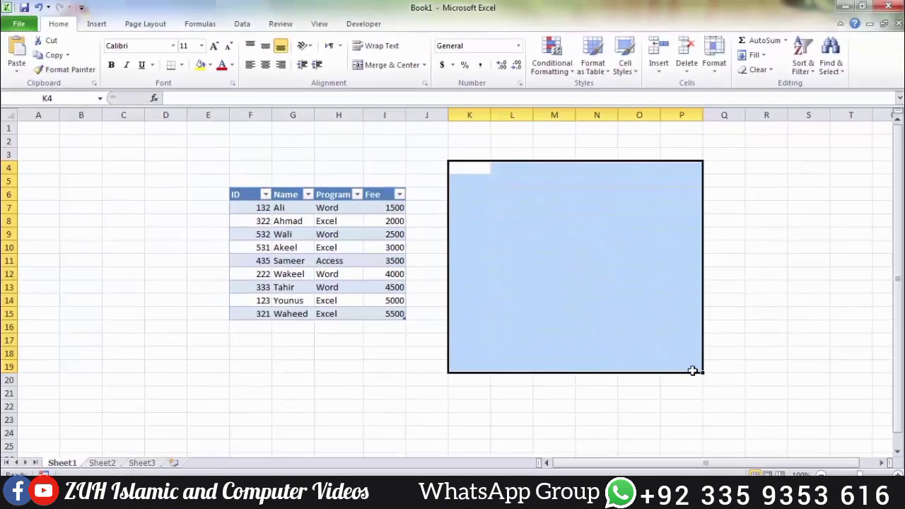
Step: Examine the table's header row, its Name and Program columns, and the record in row 11
click(300, 247)
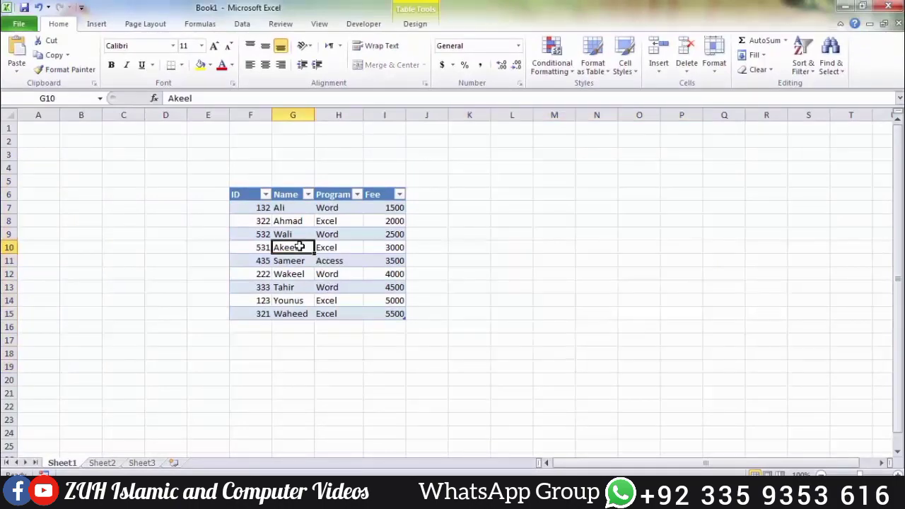
click(246, 193)
drag(246, 193, 382, 200)
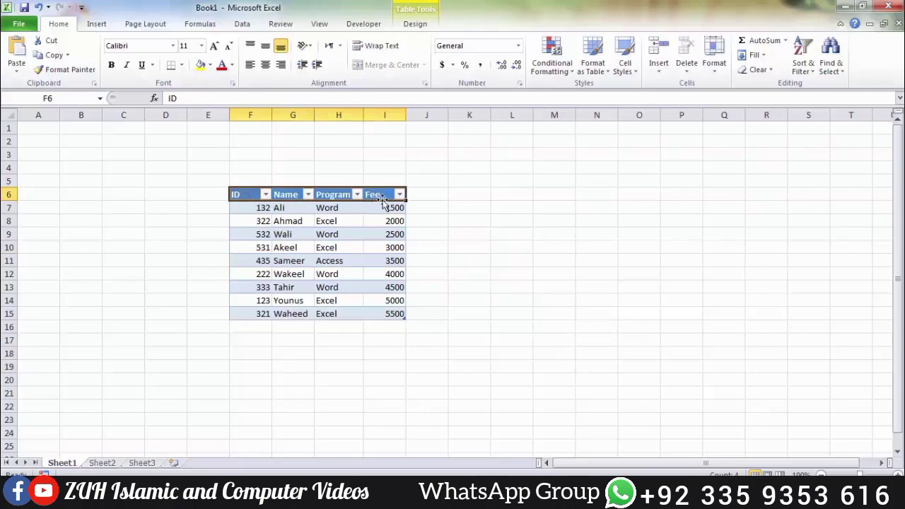
click(289, 194)
drag(288, 195, 293, 307)
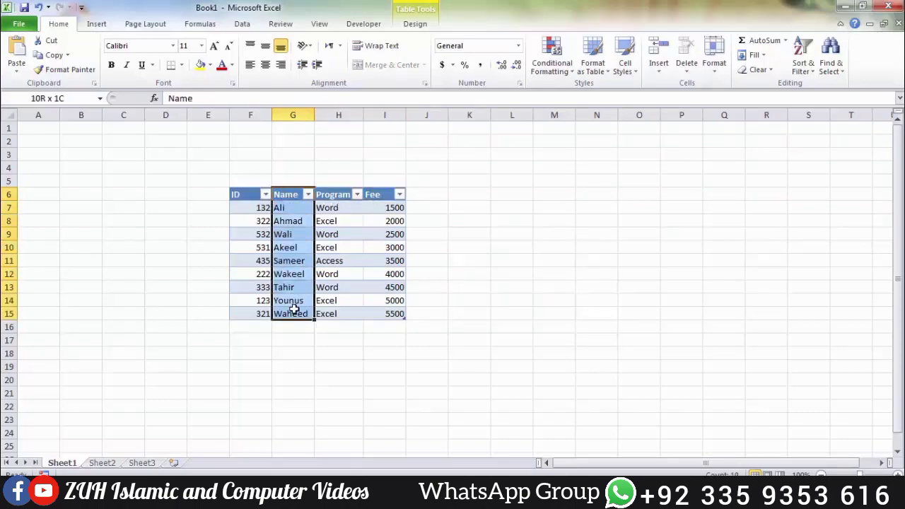
click(303, 247)
click(323, 244)
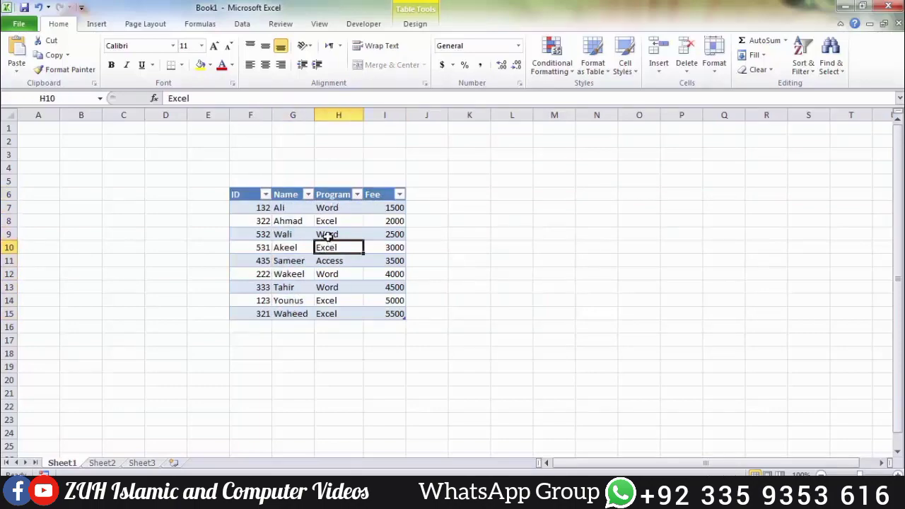
click(327, 235)
drag(323, 195, 330, 313)
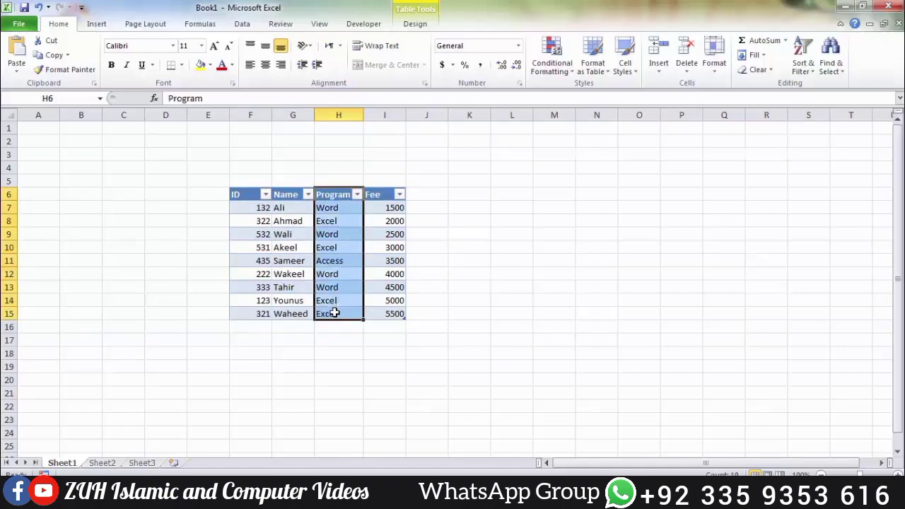
click(265, 261)
drag(270, 261, 381, 264)
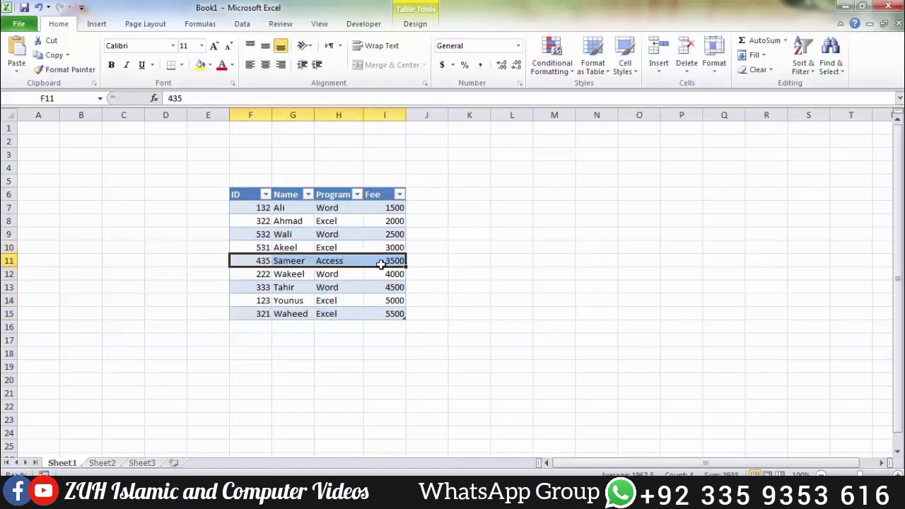
Step: Rename the student data table as Std_Table in its design properties
click(343, 247)
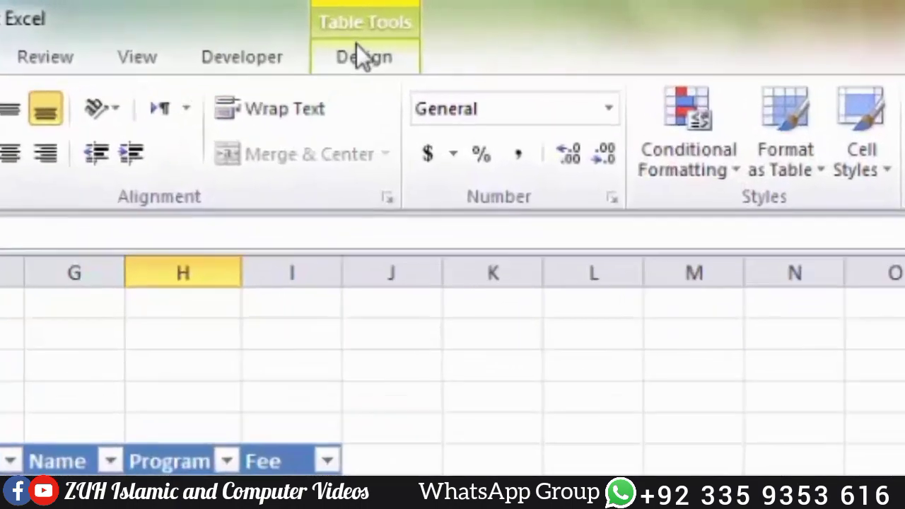
click(414, 24)
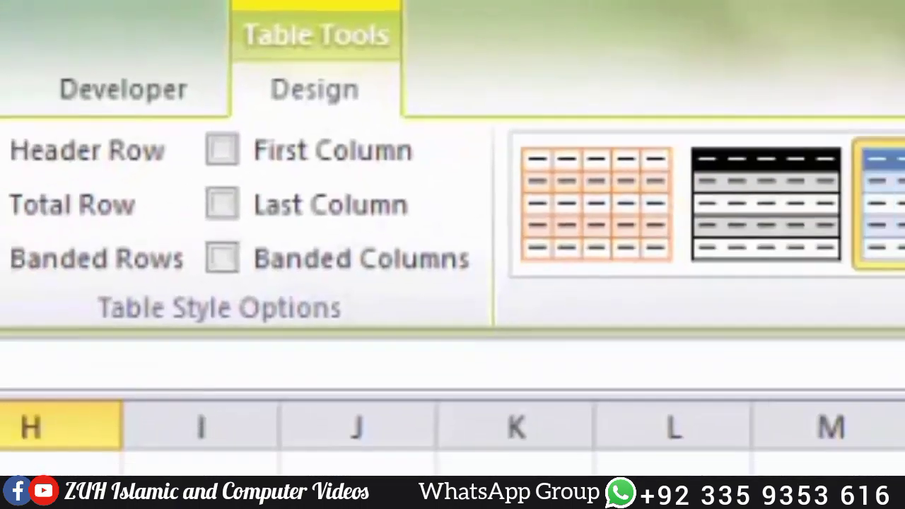
click(134, 469)
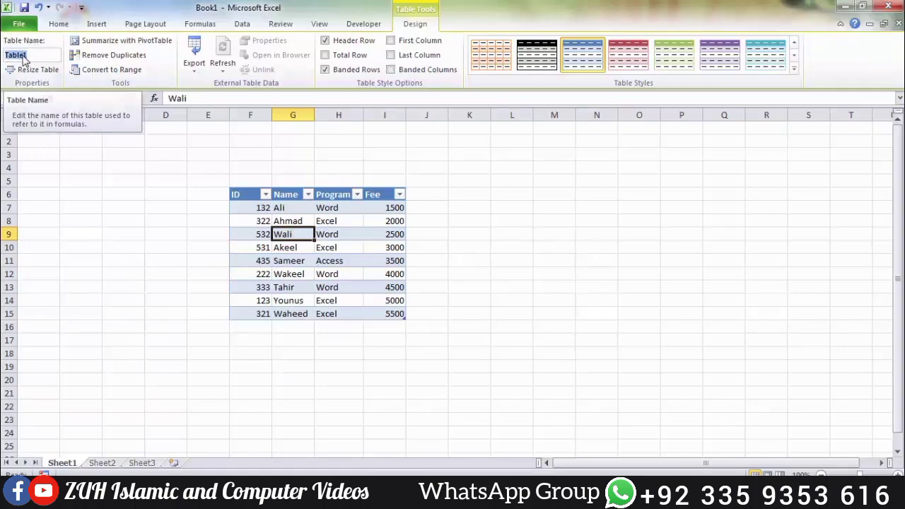
click(36, 57)
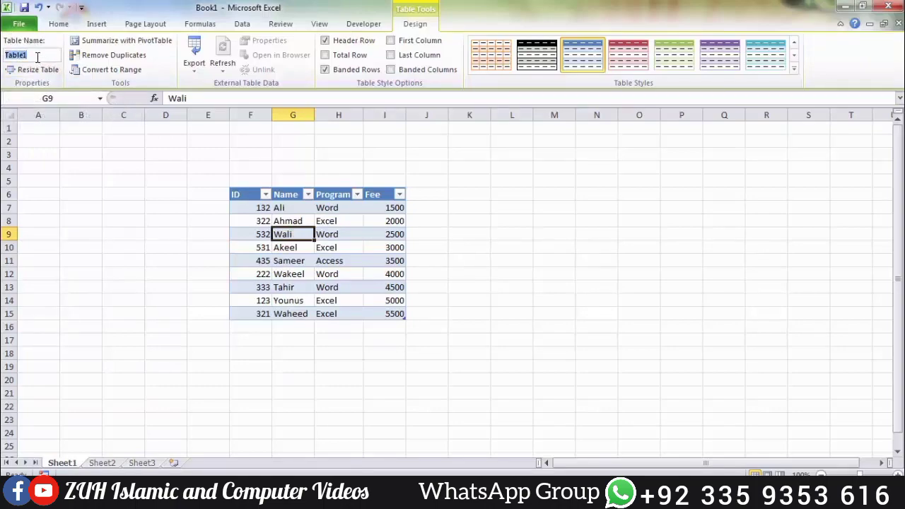
text(Stu)
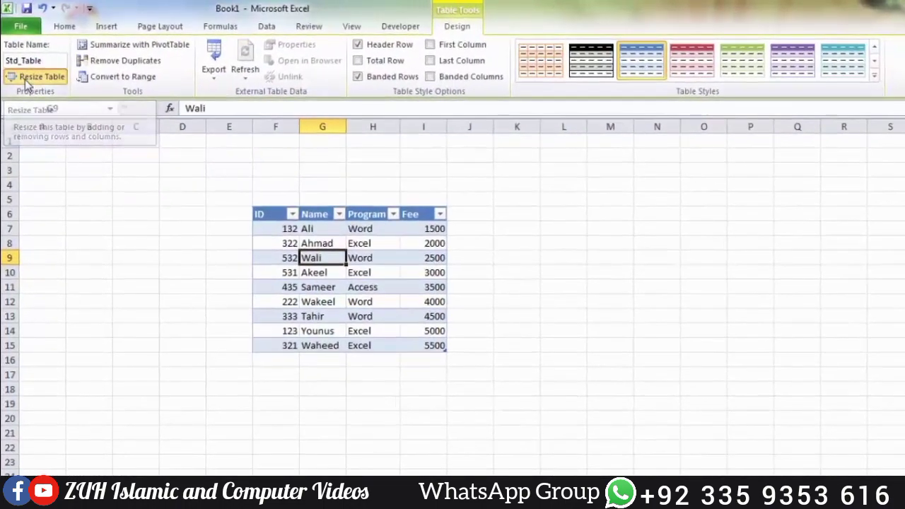
Step: Resize the student table to cover the range F6:I20
click(24, 79)
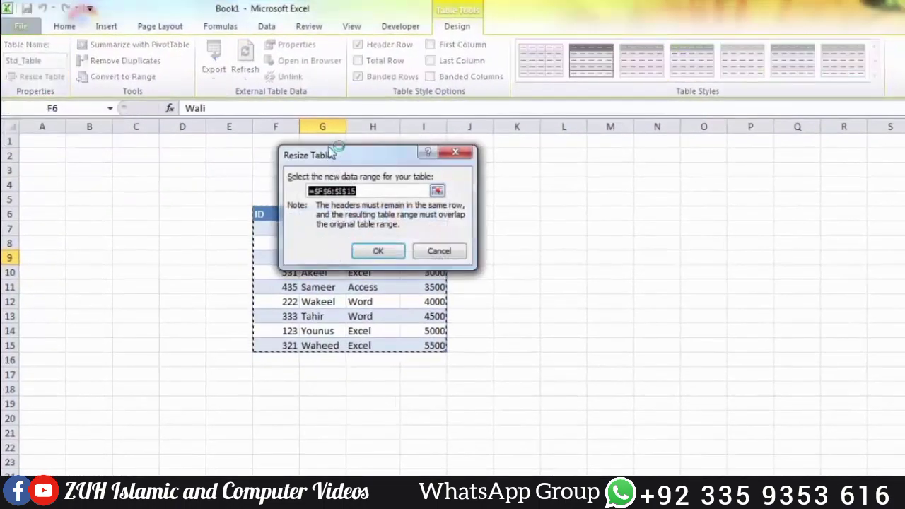
drag(334, 152, 446, 138)
click(550, 177)
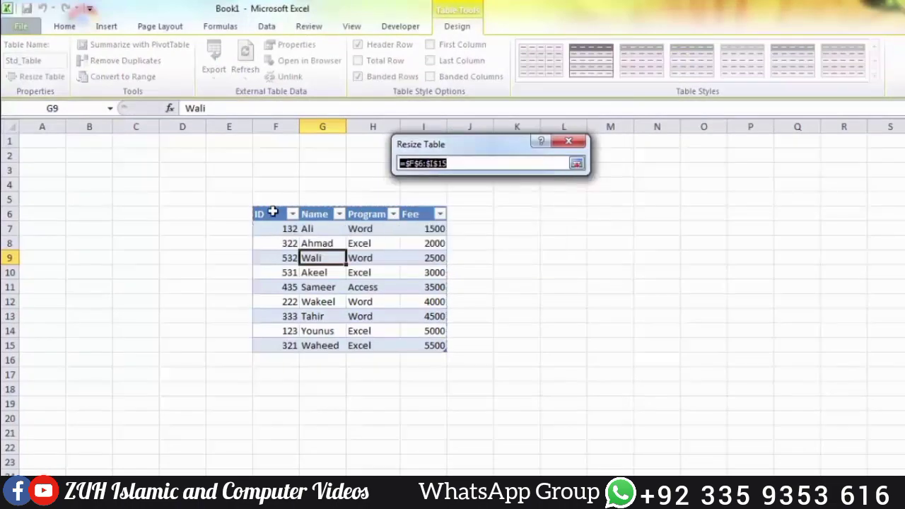
drag(271, 212, 426, 417)
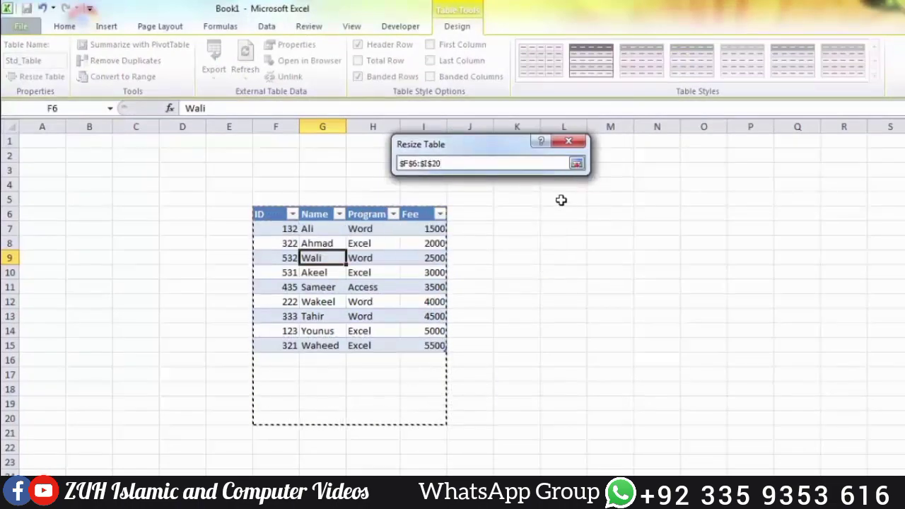
click(577, 163)
click(505, 239)
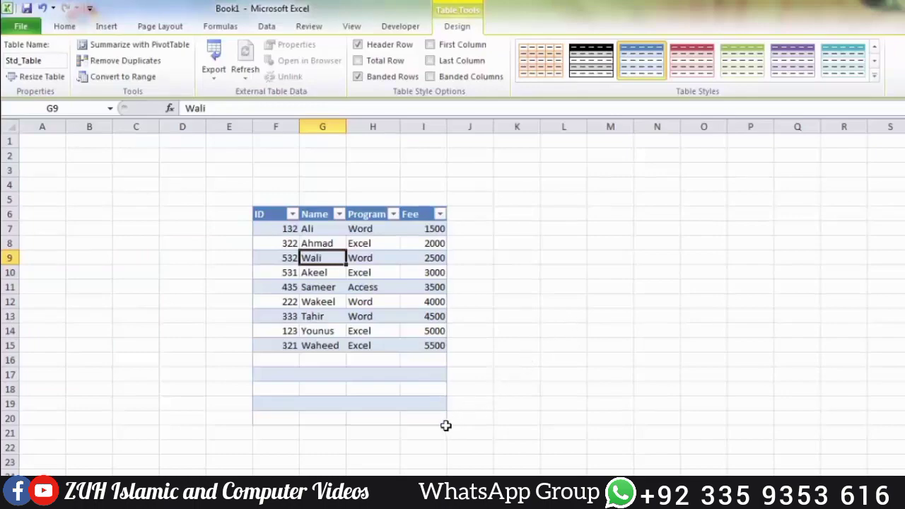
Step: Extend the student table across to column M, and undo the table resizing
drag(445, 425, 640, 435)
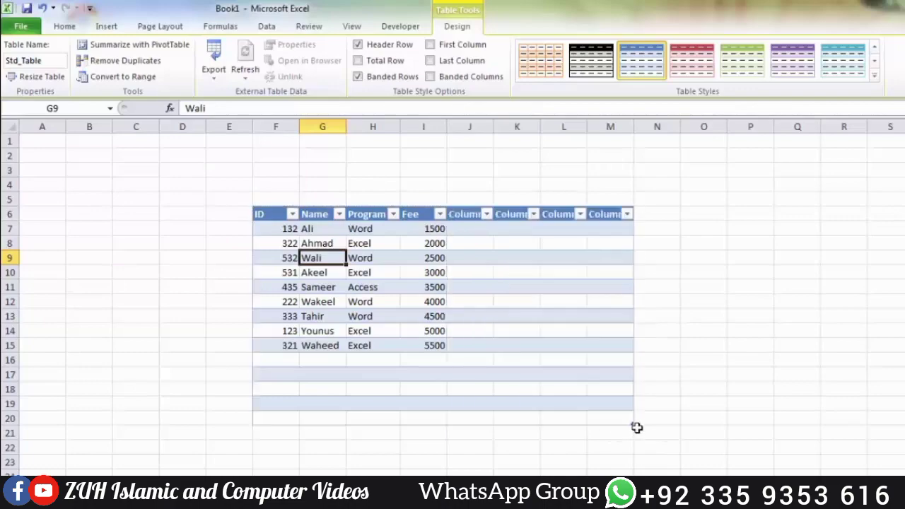
key(ctrl+z)
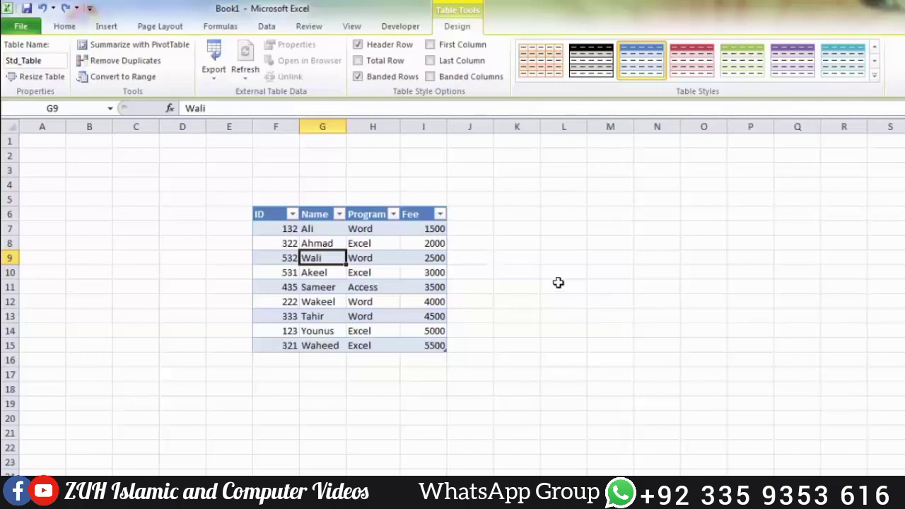
Step: Try adding an Adm column to the table from cell J6, and remove it again
click(472, 215)
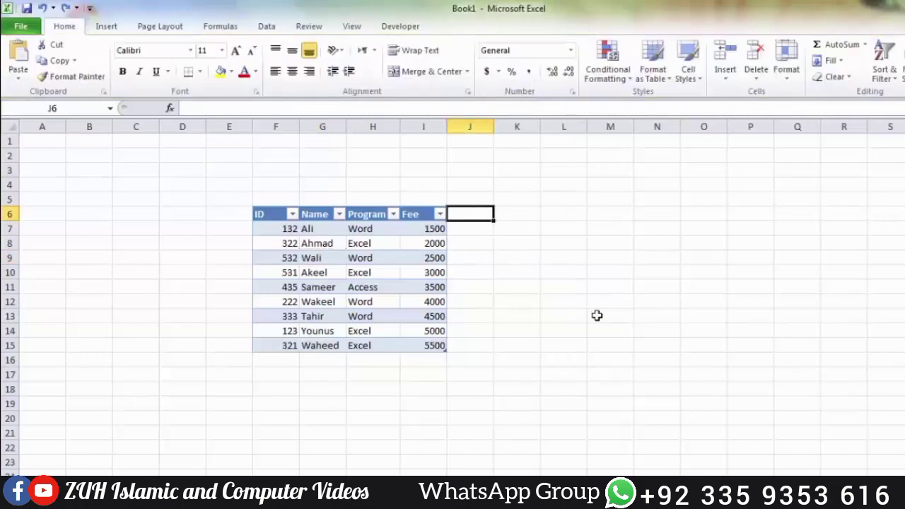
text(Adm)
key(Return)
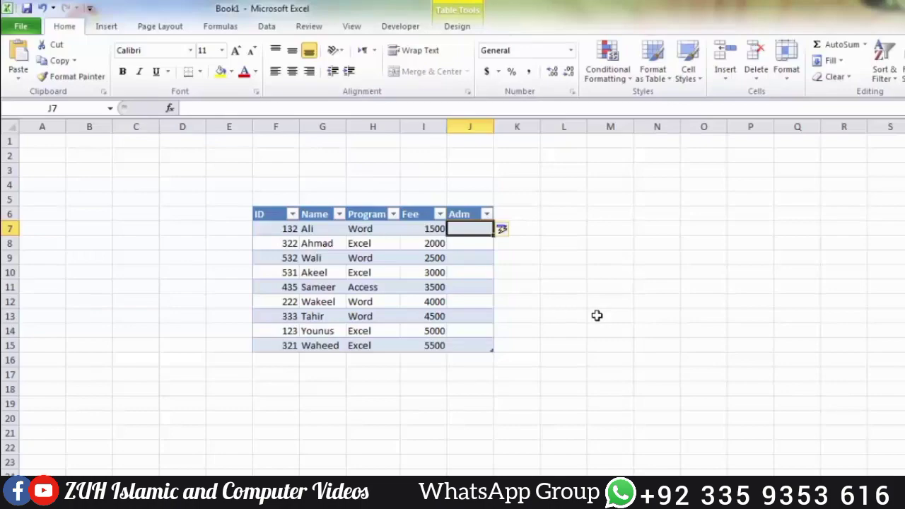
key(ctrl+z)
click(373, 273)
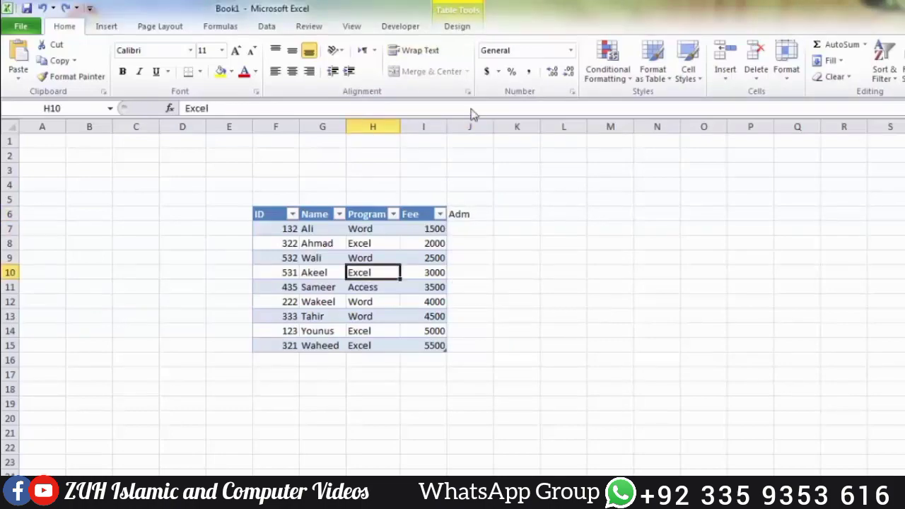
drag(469, 168, 467, 238)
key(Delete)
Step: Summarize Std_Table with a PivotTable placed on a new worksheet
click(338, 257)
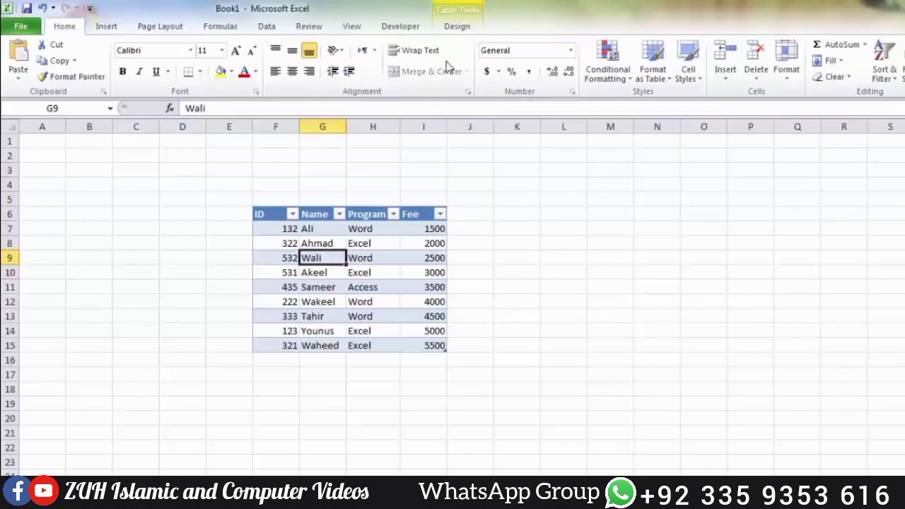
click(457, 28)
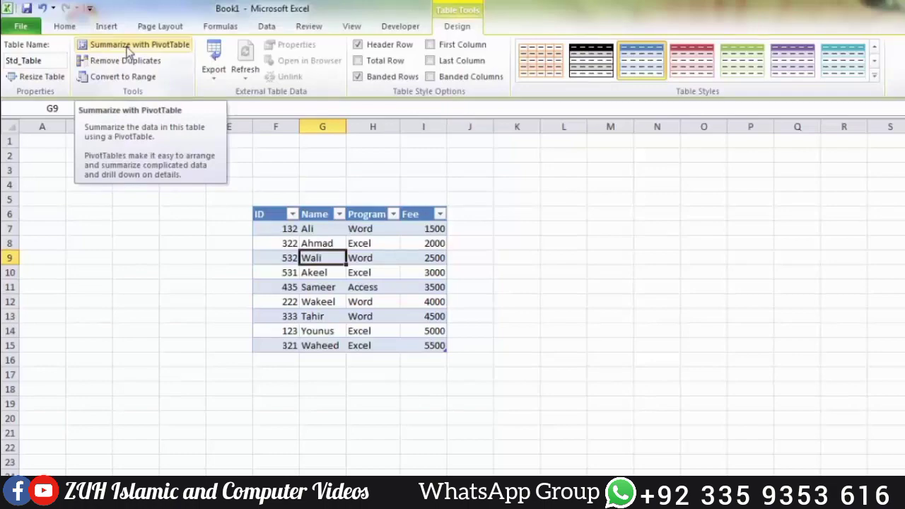
click(127, 47)
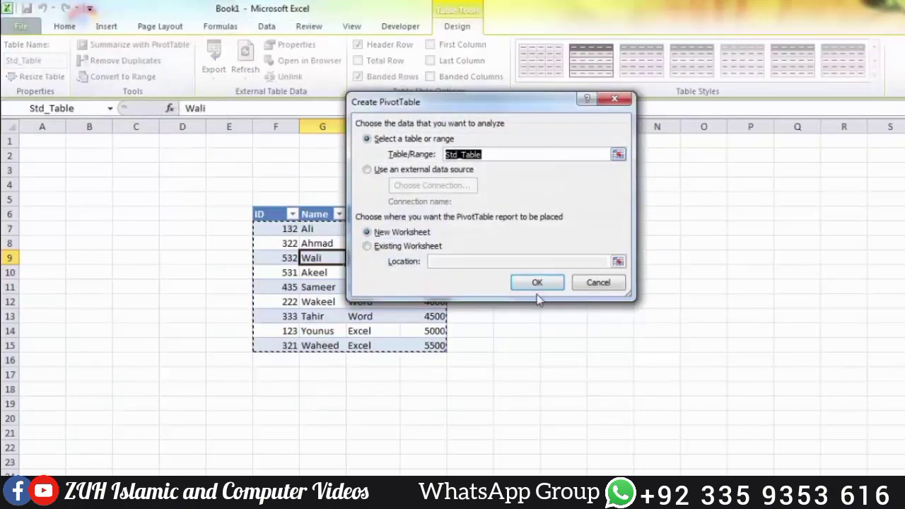
click(537, 294)
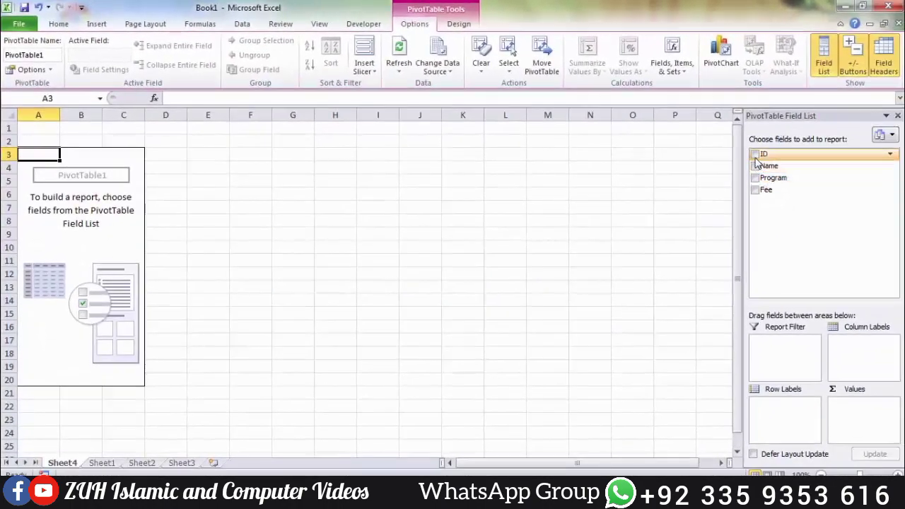
Step: Add the Name, Program and Fee fields to the PivotTable, with Program as the report filter
click(755, 167)
click(755, 178)
click(755, 189)
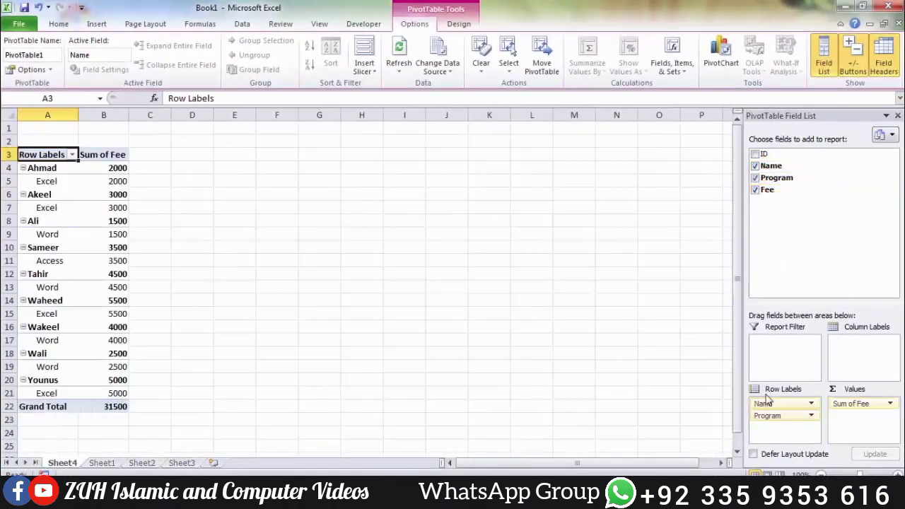
drag(774, 418, 778, 373)
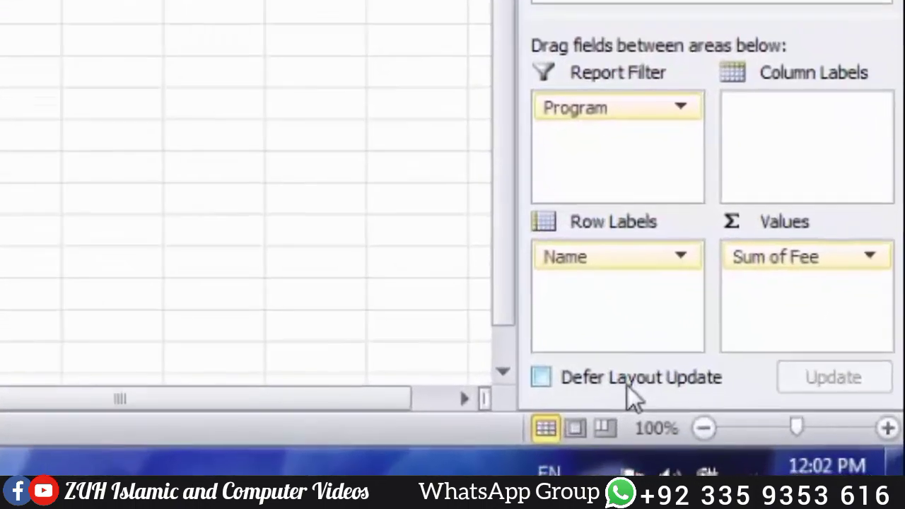
Step: Turn on deferred layout updating, move the Name field to the column labels and update the PivotTable
click(628, 386)
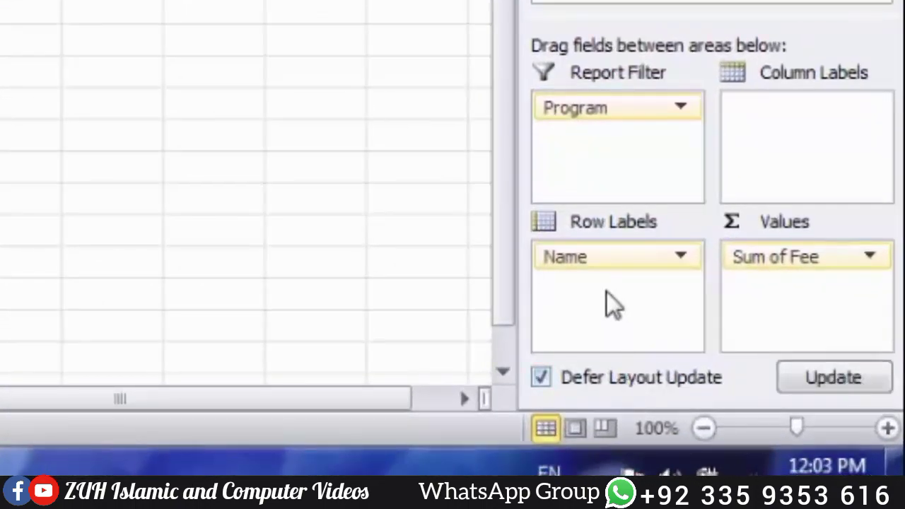
drag(598, 260, 799, 196)
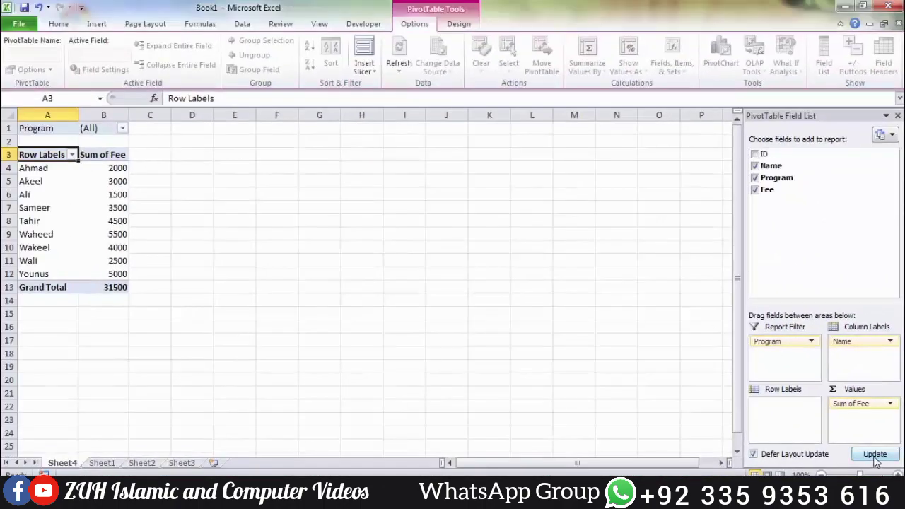
click(875, 455)
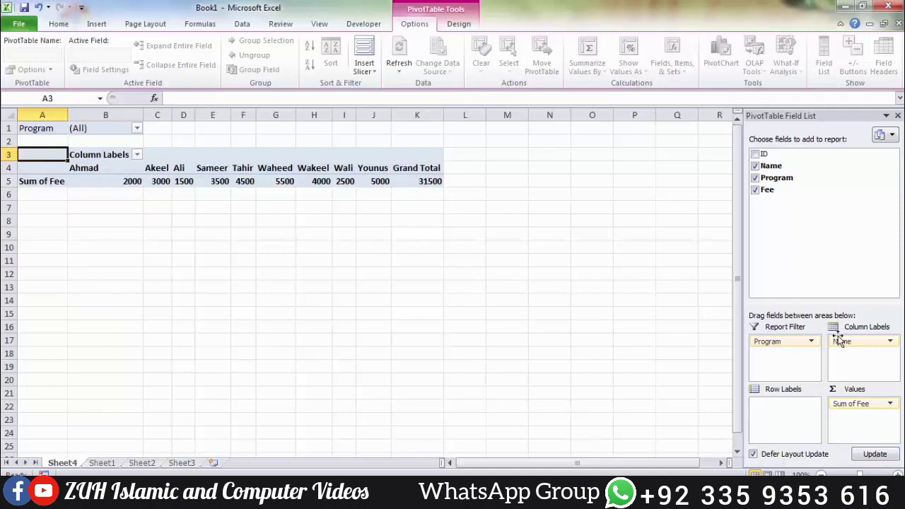
Step: Return the Name field to the row labels, update the PivotTable and turn off deferred layout updating
drag(840, 340, 782, 423)
click(875, 455)
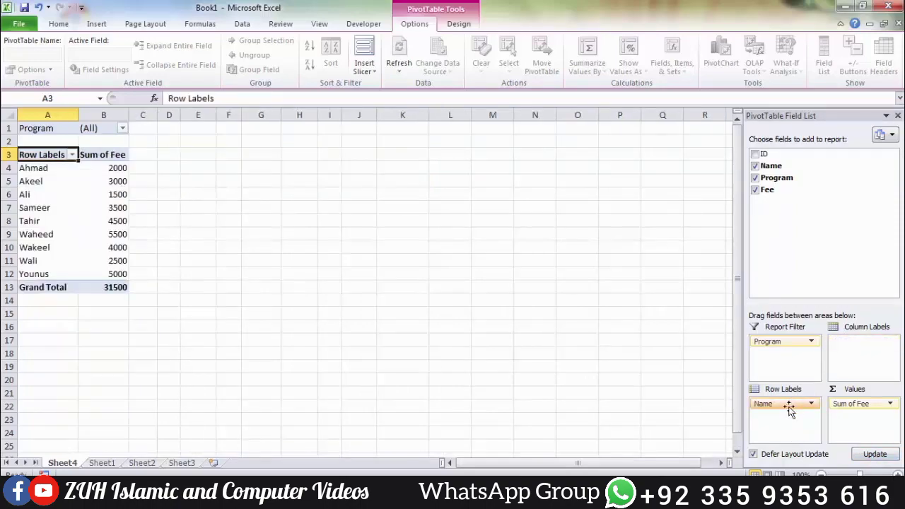
click(783, 455)
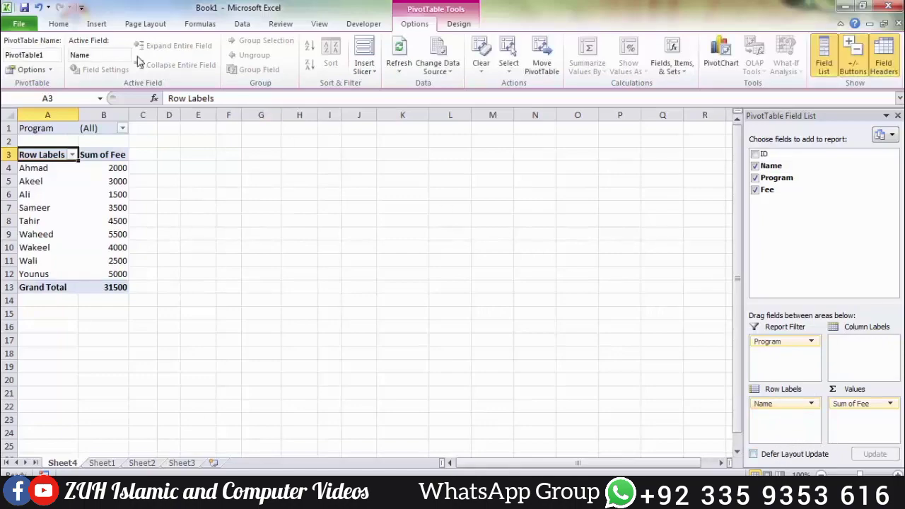
Step: Filter the PivotTable report to show only the Word program
click(50, 70)
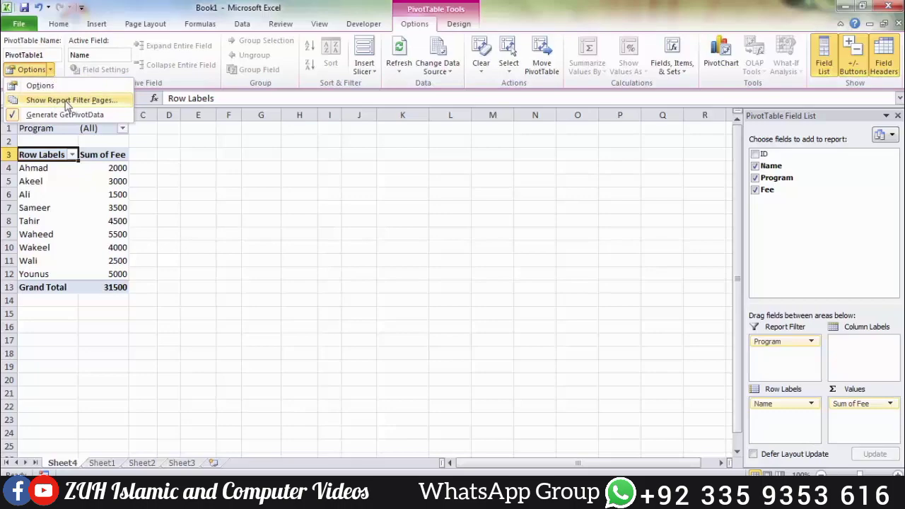
click(129, 140)
click(122, 128)
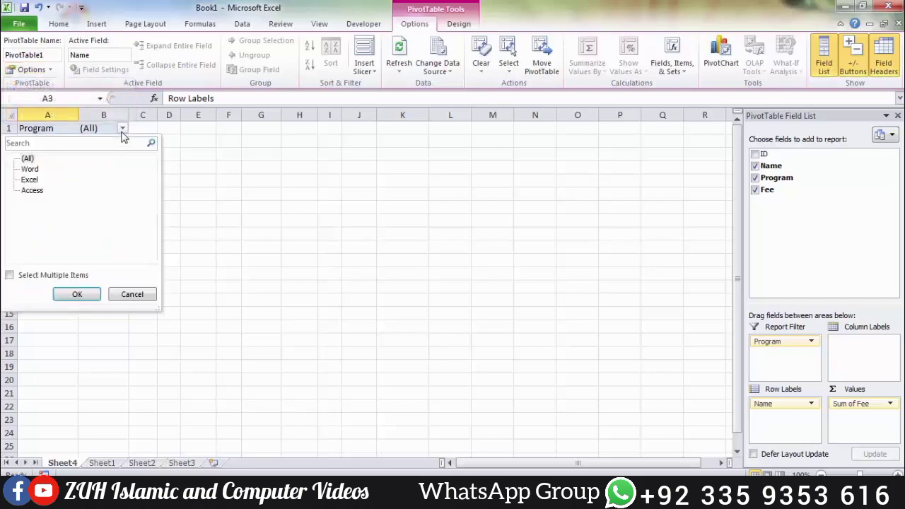
click(30, 169)
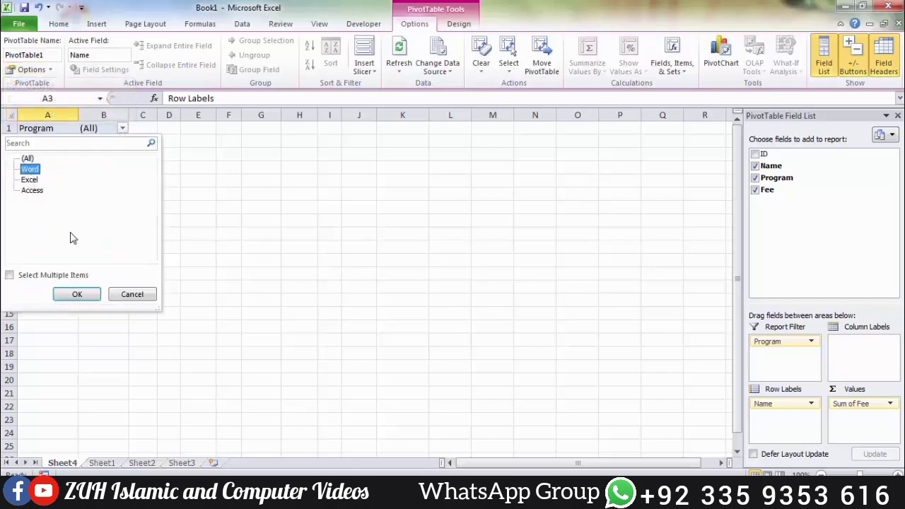
click(85, 295)
click(92, 174)
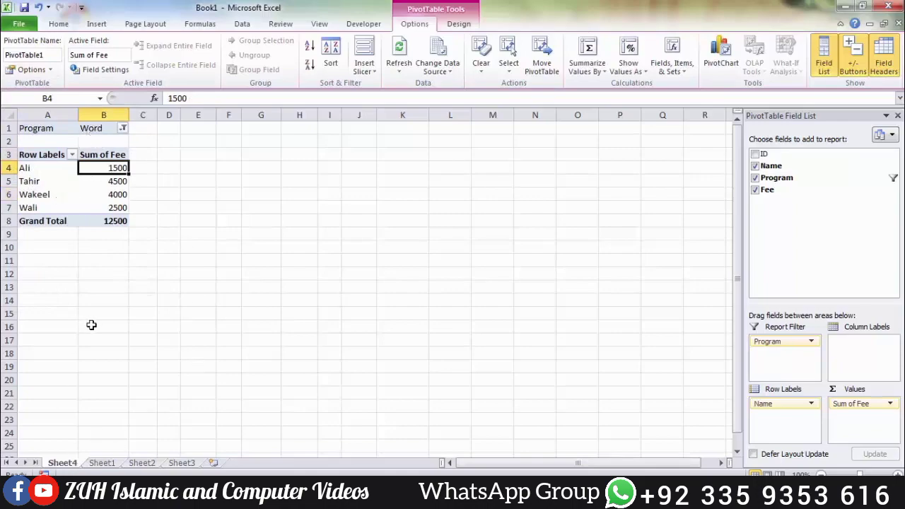
Step: Generate separate report filter pages from the PivotTable for the Program field
click(42, 69)
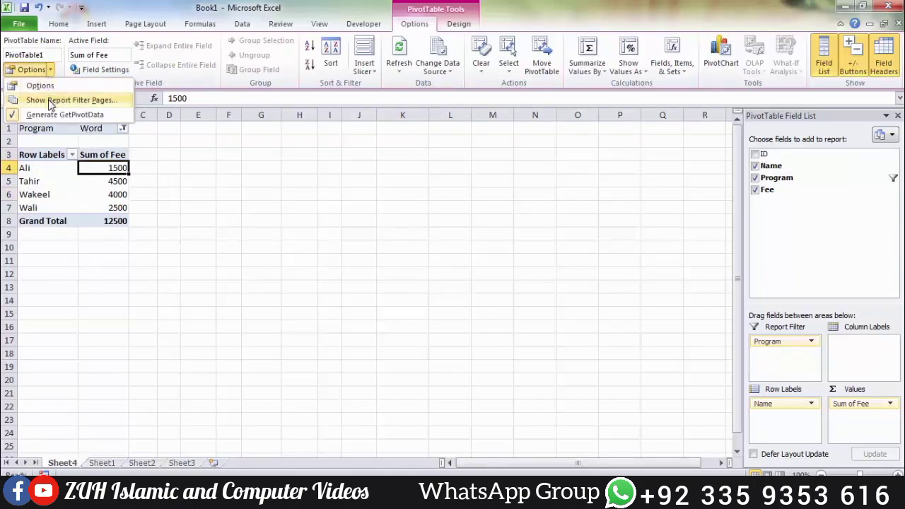
click(51, 104)
click(457, 231)
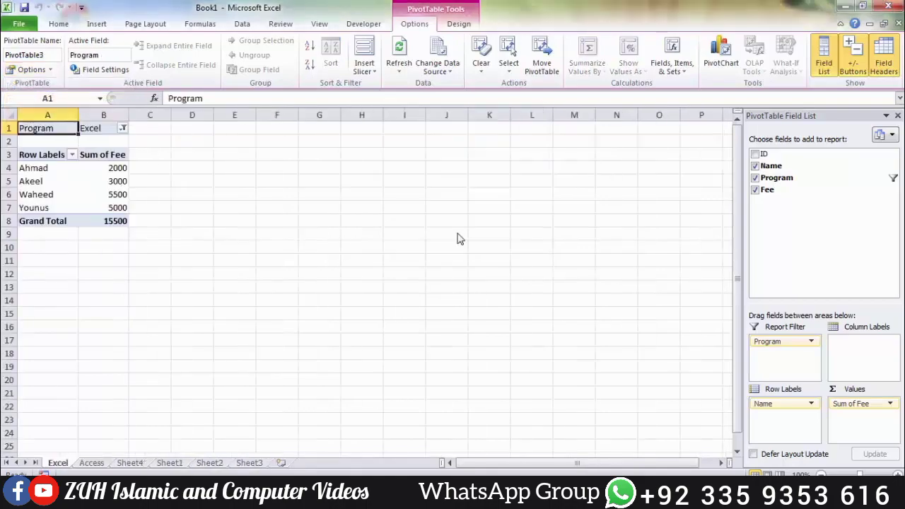
Step: Compare the PivotTables on the Excel, Access and Sheet4 worksheets, and locate the Insert Slicer command
click(88, 465)
click(63, 464)
click(91, 464)
click(130, 464)
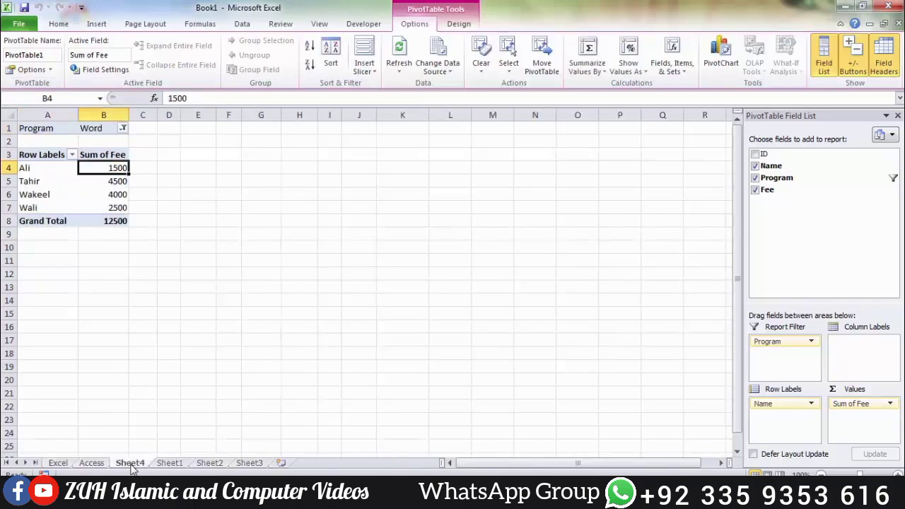
click(101, 465)
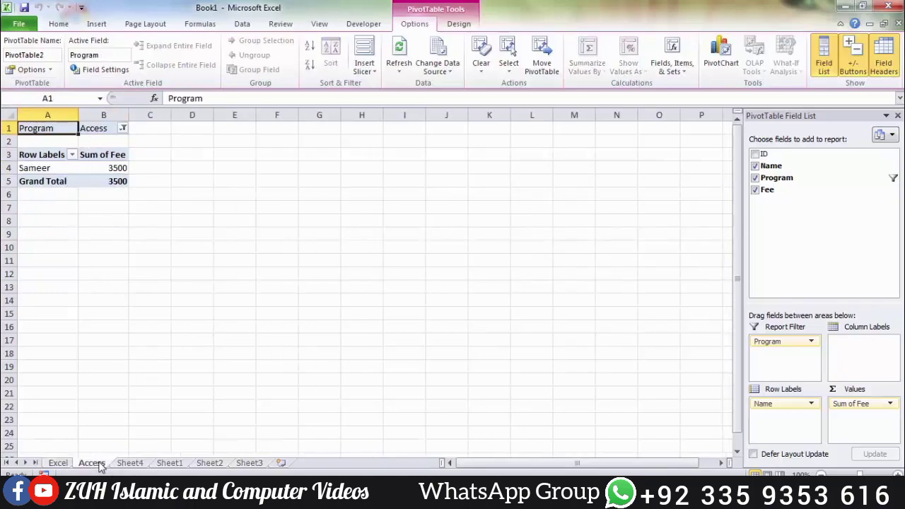
click(59, 466)
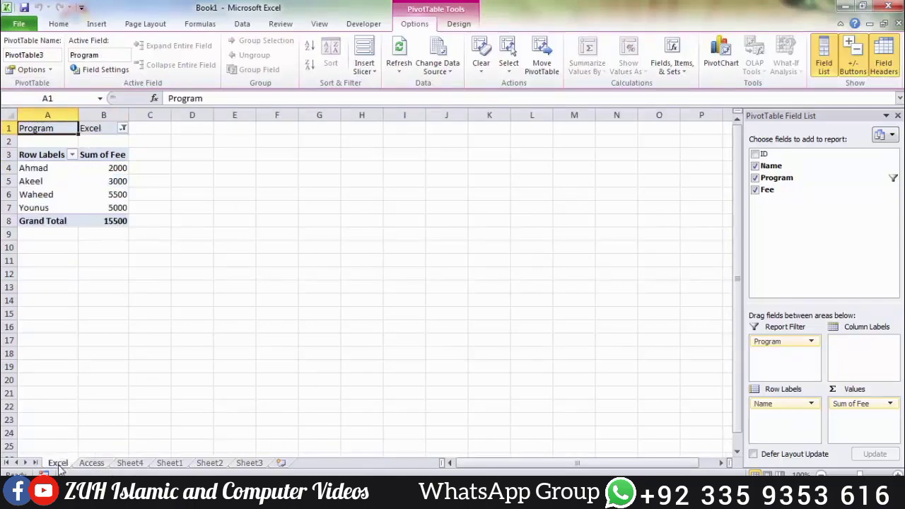
click(170, 464)
click(132, 464)
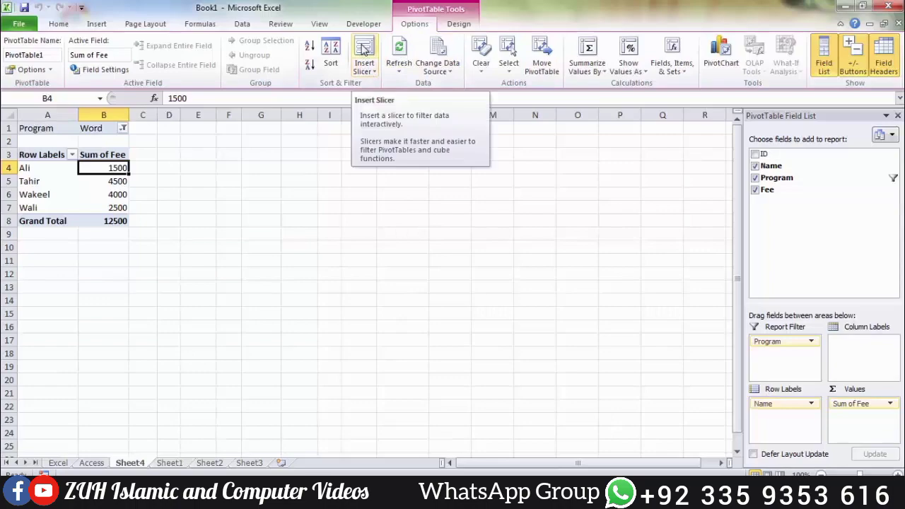
click(106, 26)
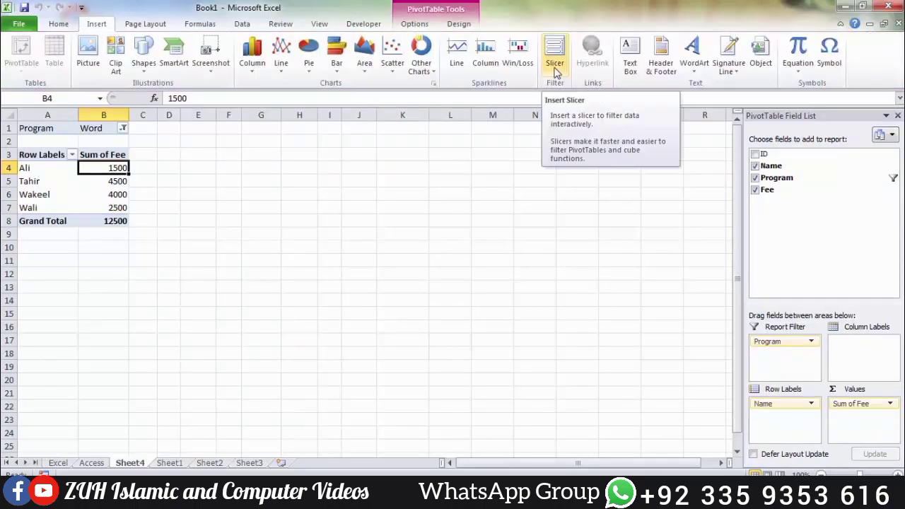
Step: Run Remove Duplicates on the Sheet1 student table, checking only the ID column
click(172, 464)
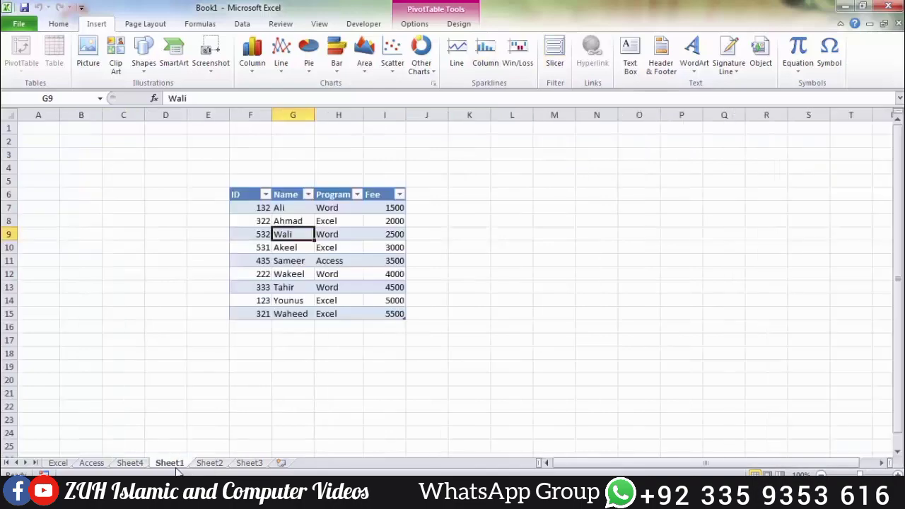
click(320, 234)
click(416, 24)
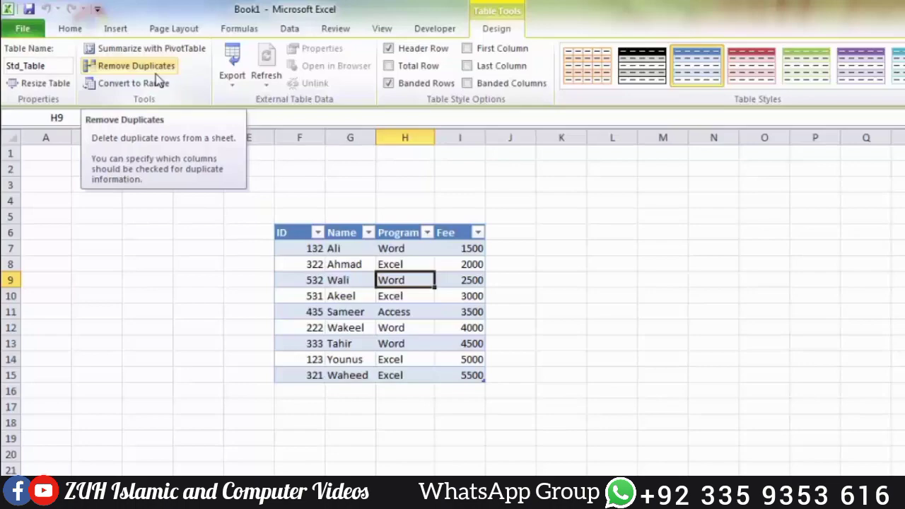
click(158, 71)
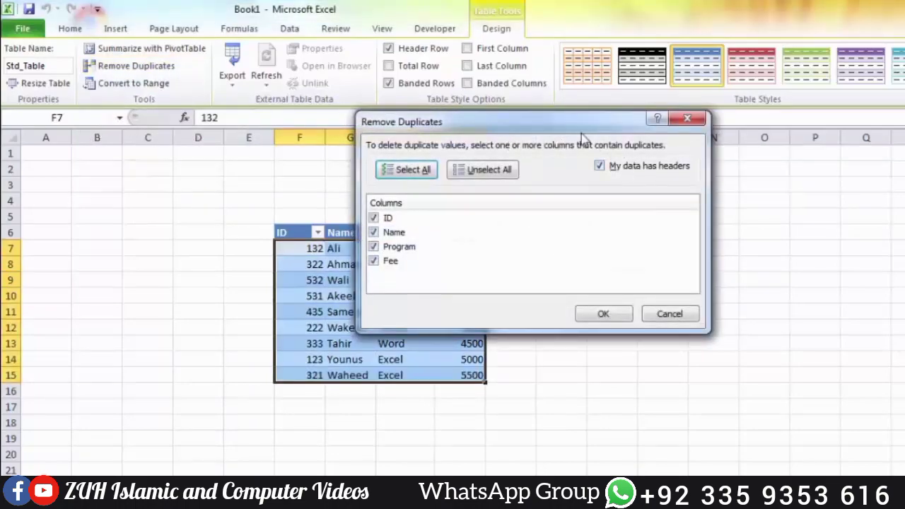
drag(541, 126, 687, 105)
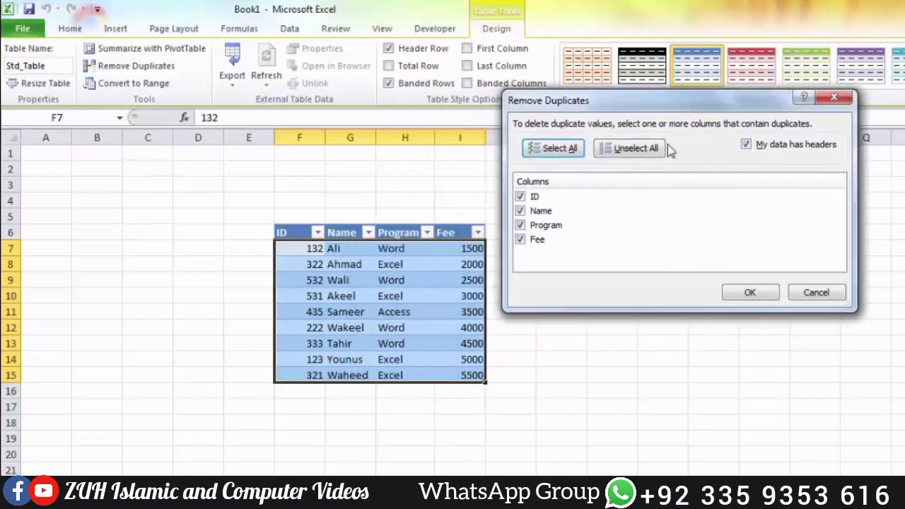
click(565, 148)
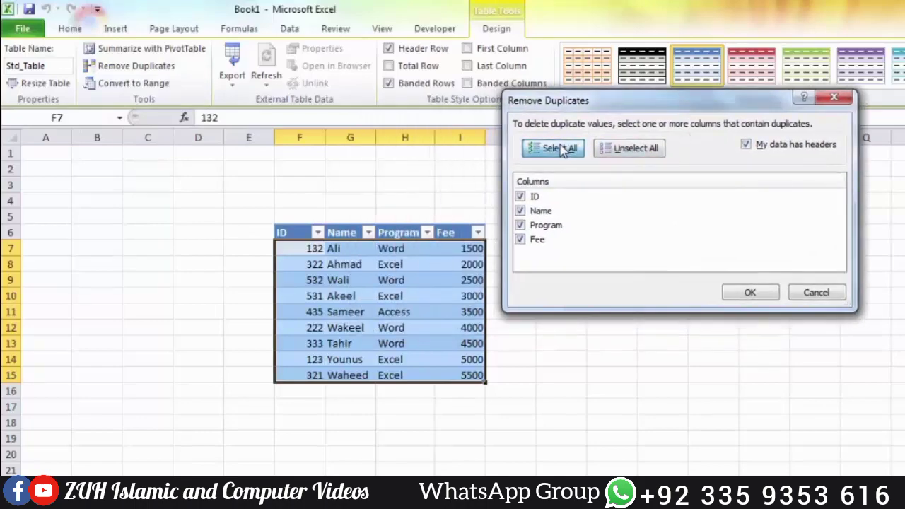
click(634, 150)
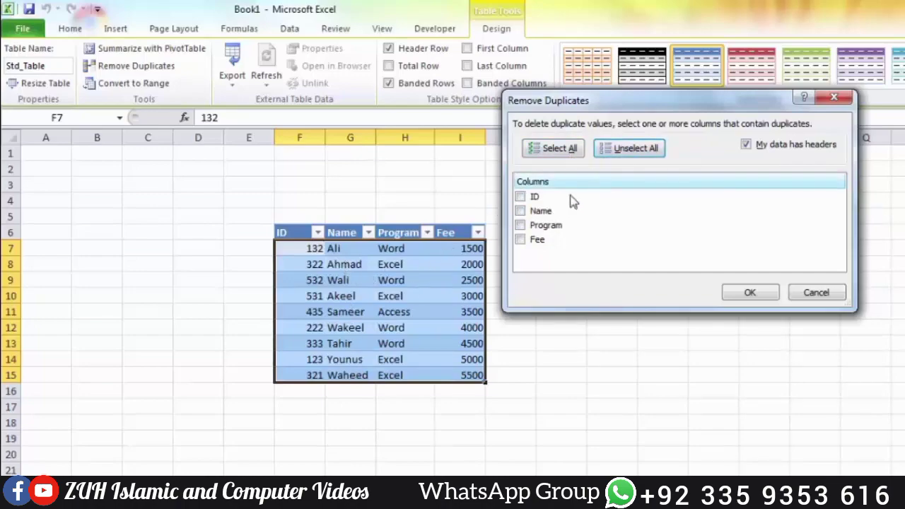
click(520, 212)
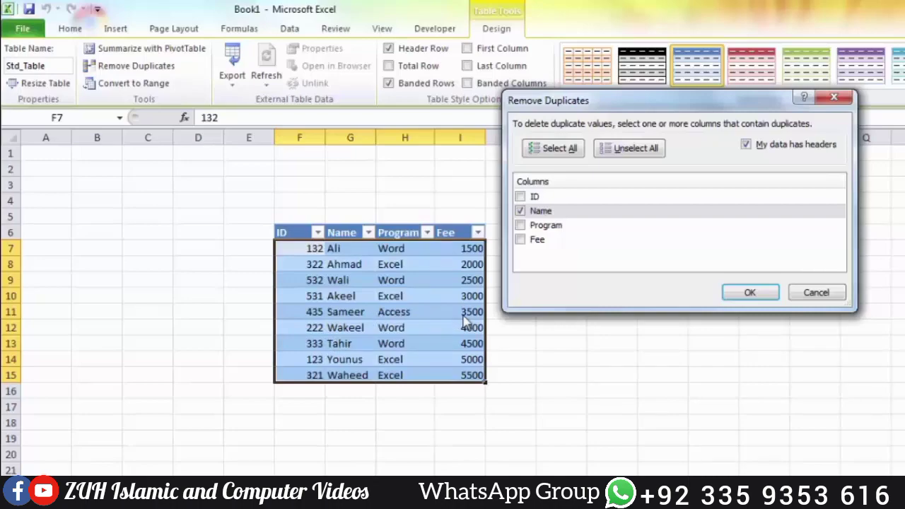
click(520, 211)
click(521, 197)
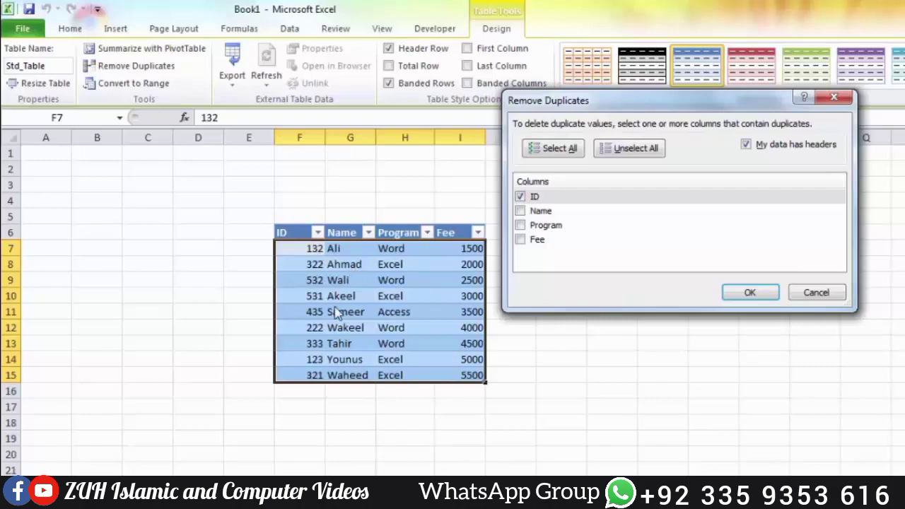
click(749, 292)
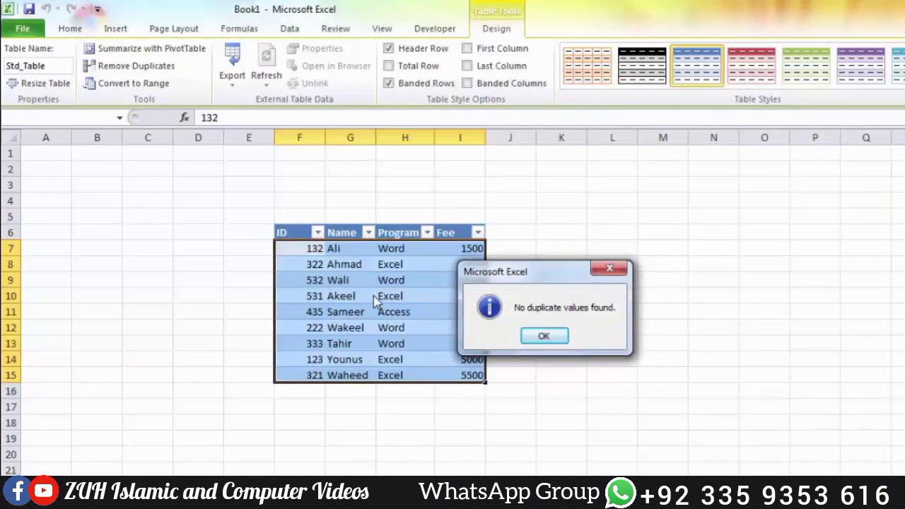
click(544, 336)
Step: Run Remove Duplicates on the student table, checking only the Name column
click(157, 69)
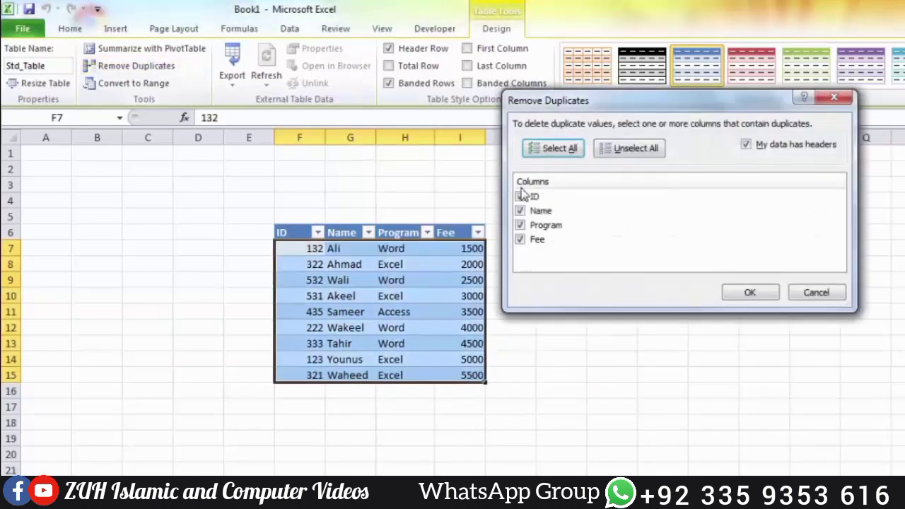
click(520, 225)
click(520, 239)
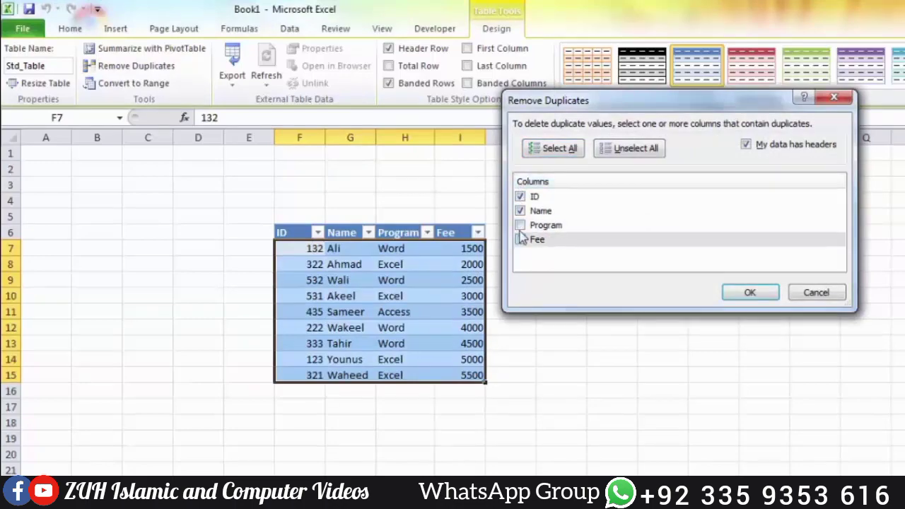
click(521, 198)
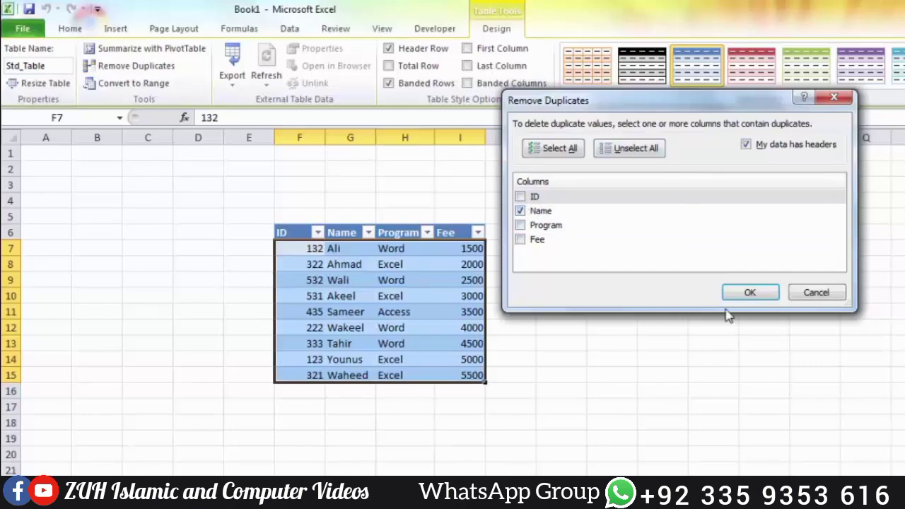
click(749, 295)
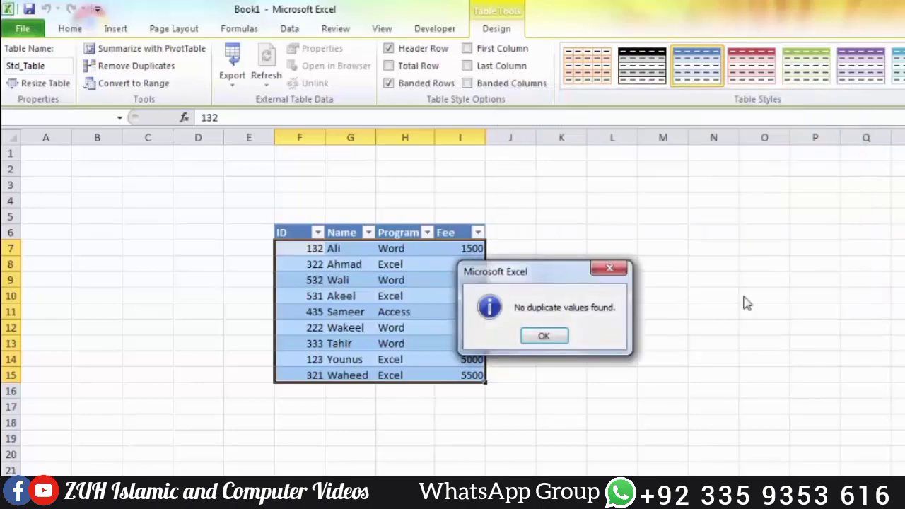
click(544, 336)
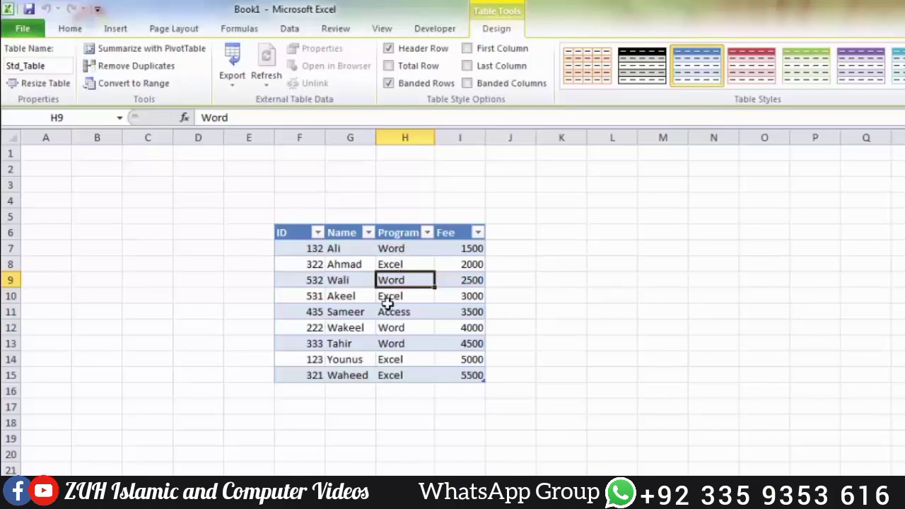
Step: Remove duplicate rows from the student table based only on the Program column
click(136, 66)
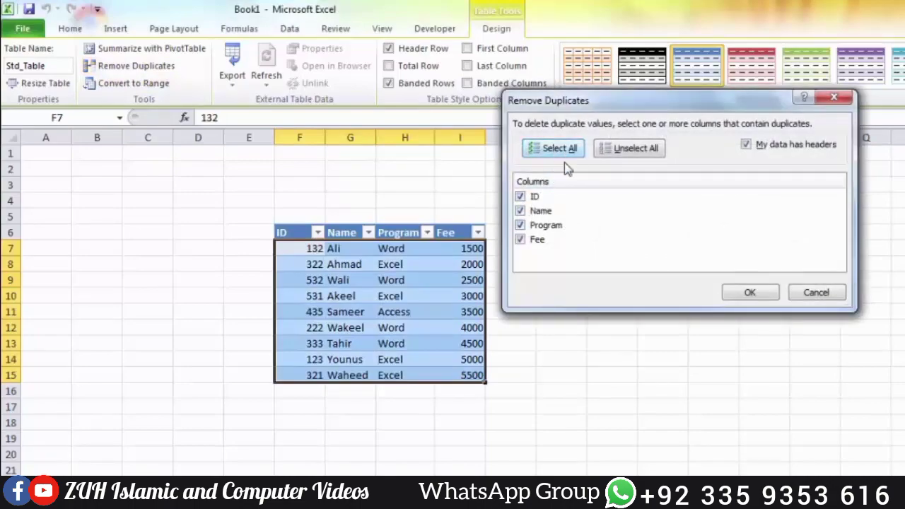
click(623, 148)
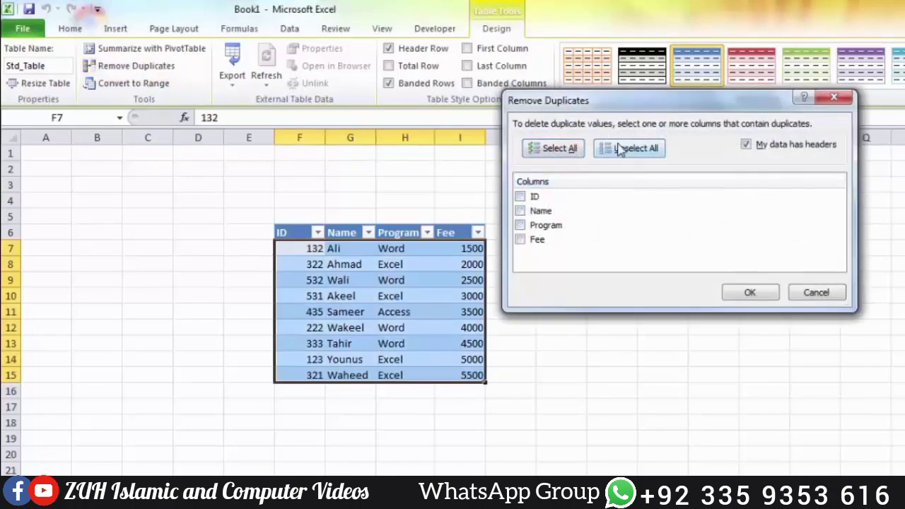
click(520, 226)
click(728, 293)
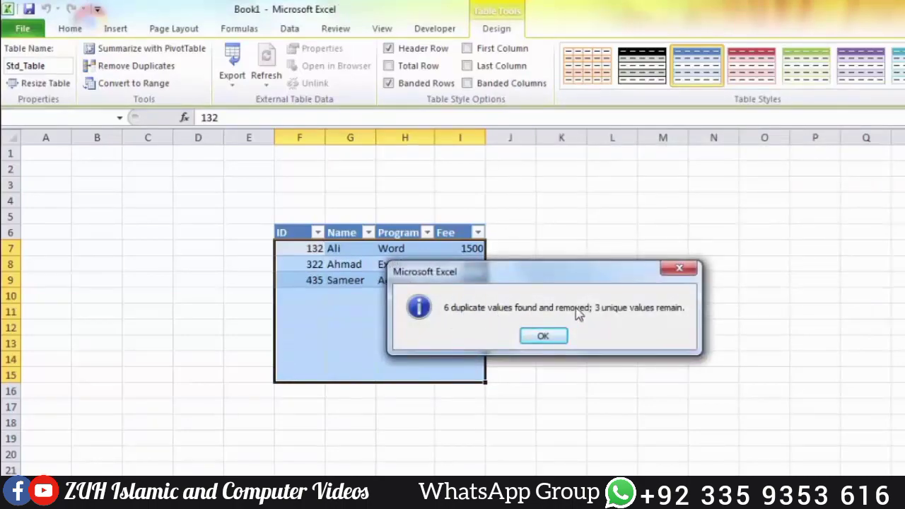
click(542, 337)
Step: Convert the student table to a normal range, and undo the conversion
click(365, 282)
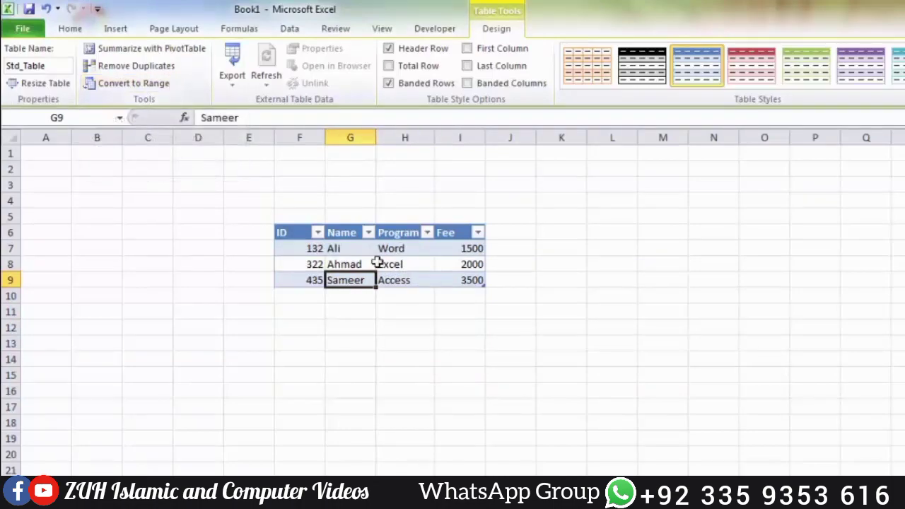
click(159, 86)
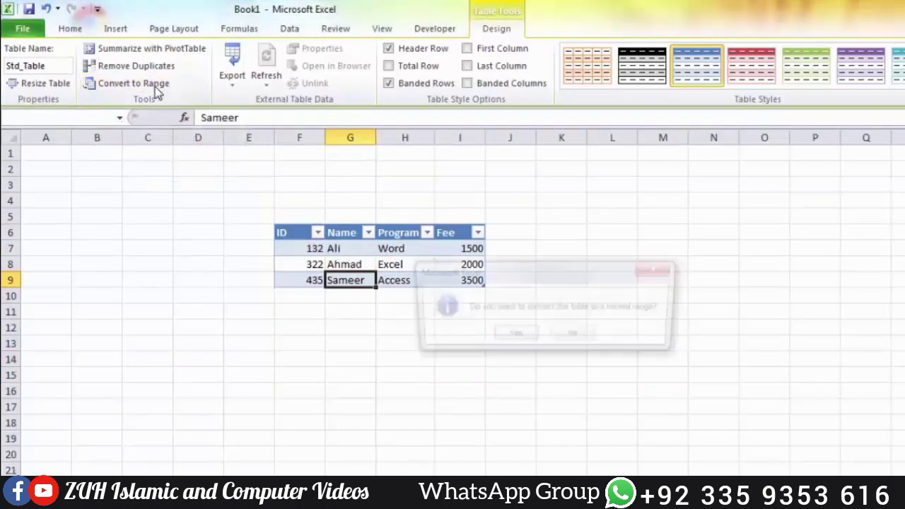
click(514, 337)
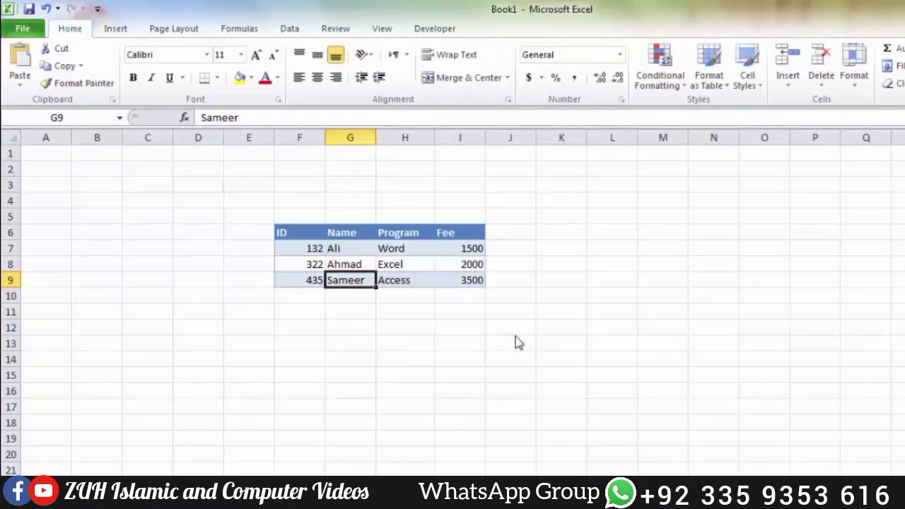
key(ctrl+z)
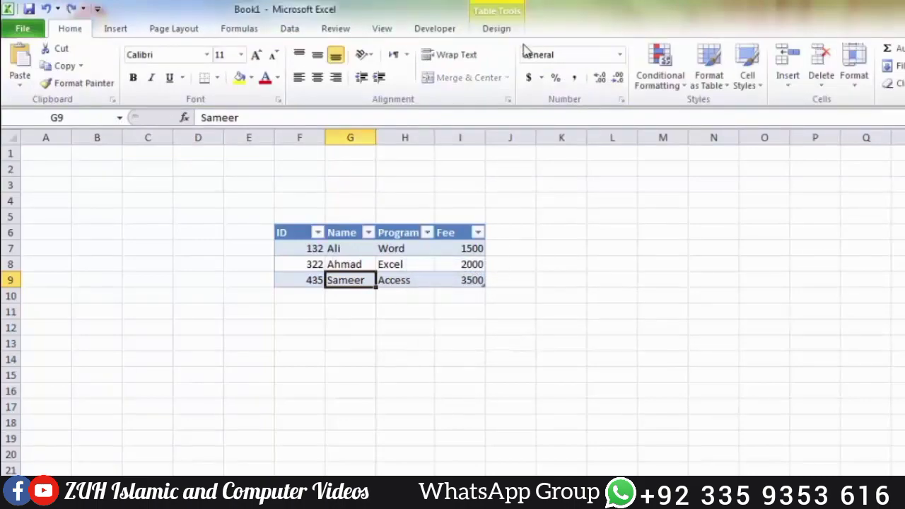
Step: Review the table's export options and the external data commands, and return to the table design tools
click(498, 30)
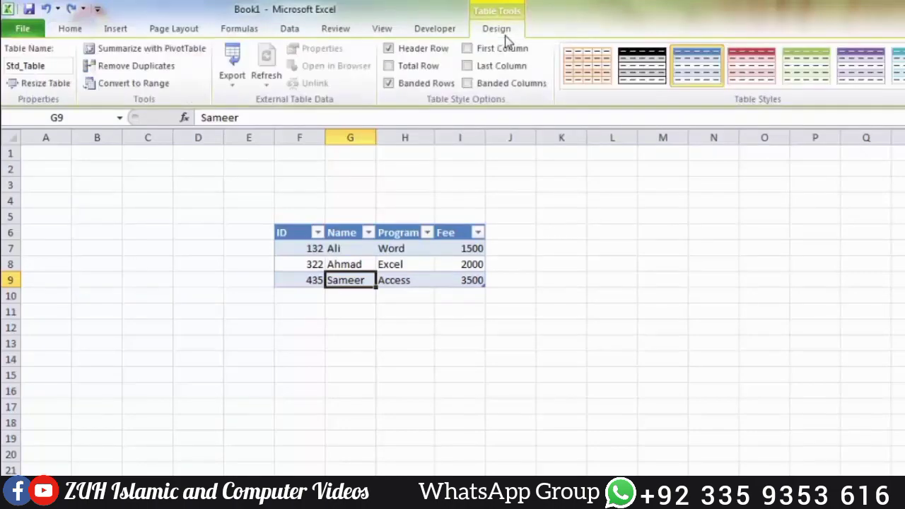
click(237, 84)
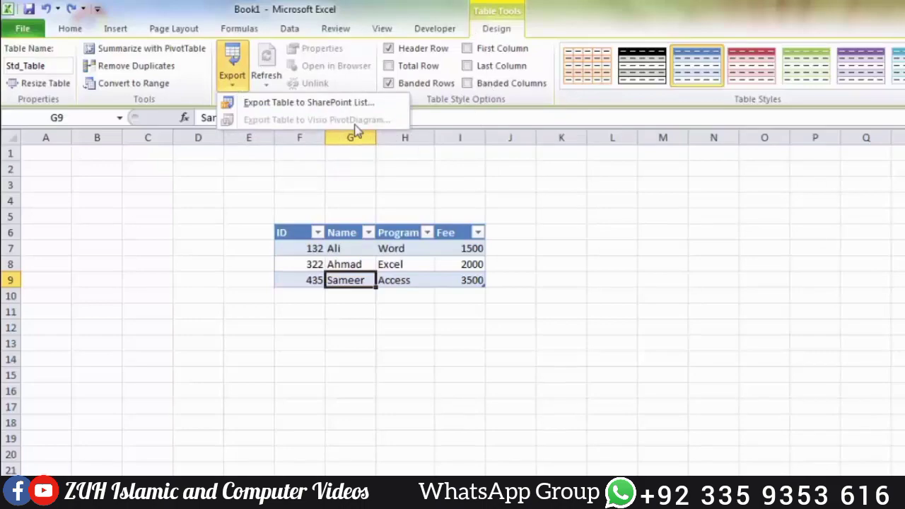
click(314, 155)
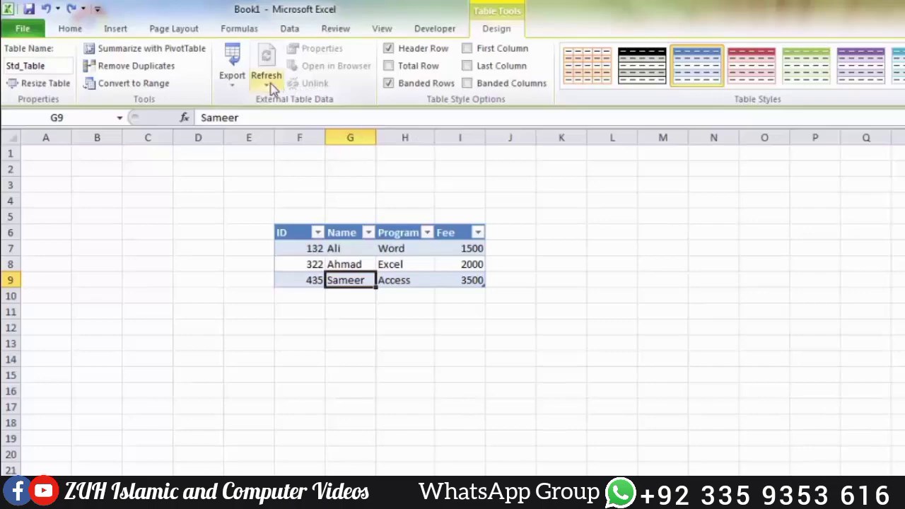
click(290, 30)
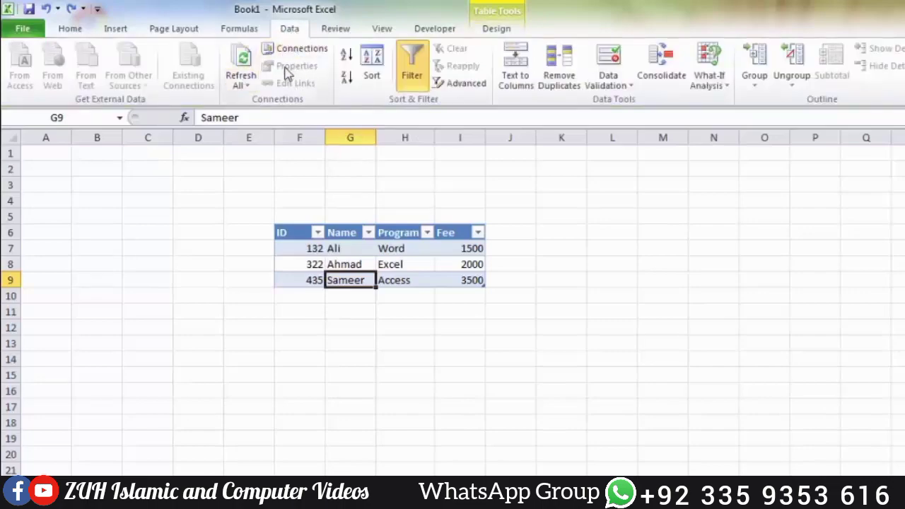
click(499, 32)
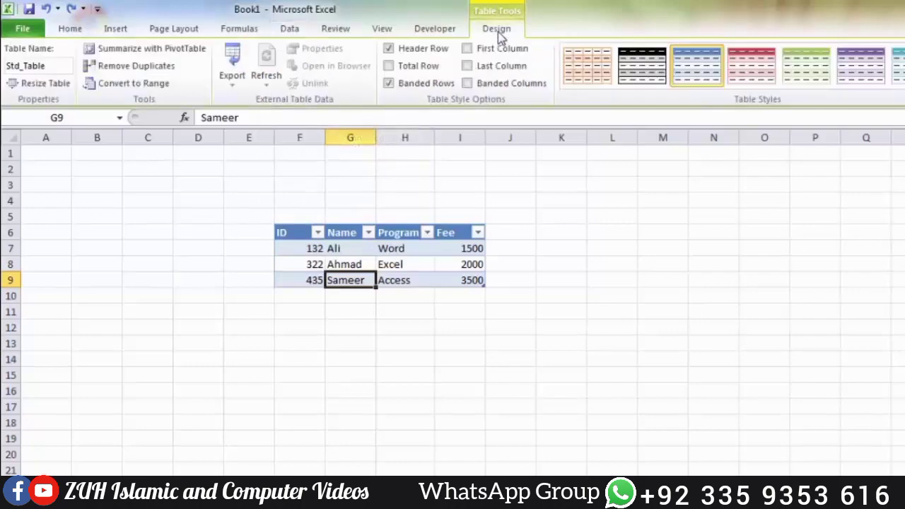
Step: Turn the table's header row off and back on, and add a total row
click(418, 51)
click(416, 49)
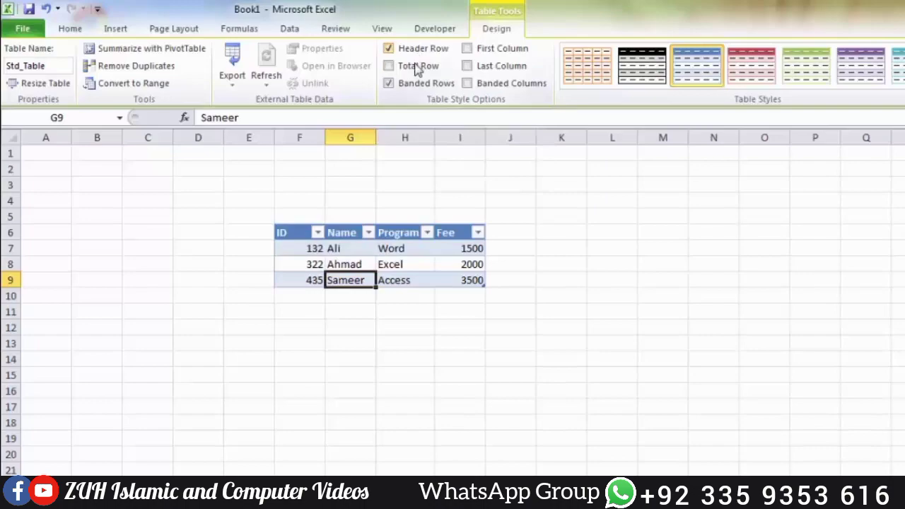
click(416, 67)
click(415, 67)
click(416, 67)
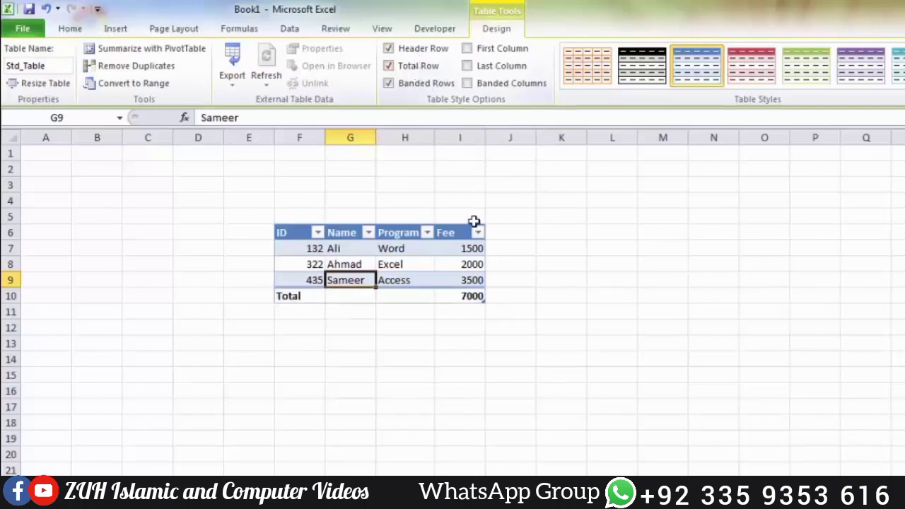
Step: Try Average, Count, Count Numbers and Max as the Fee column's total function, and set it back to Count
click(467, 304)
click(465, 295)
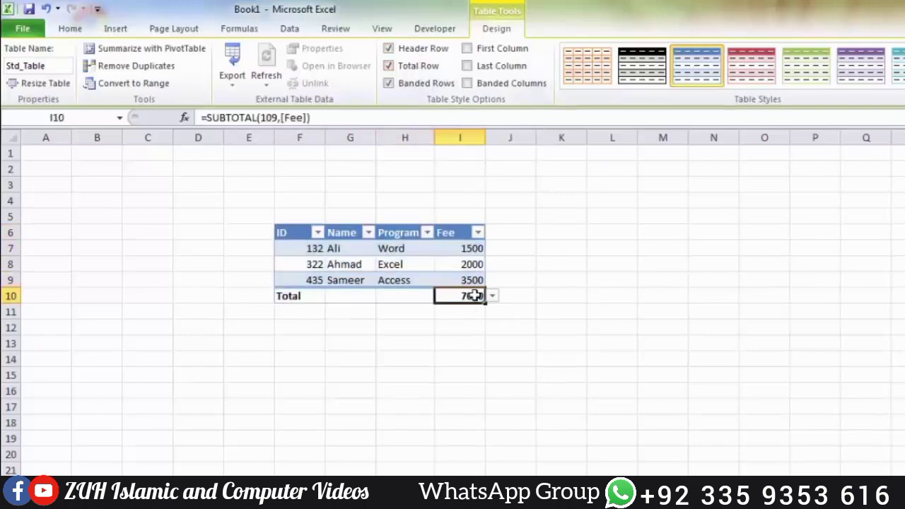
click(493, 298)
click(478, 321)
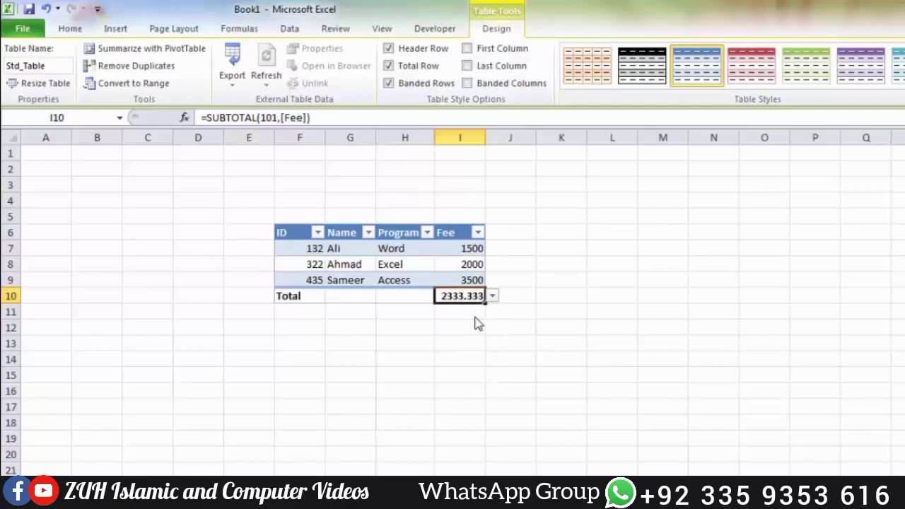
click(494, 297)
click(486, 330)
click(493, 298)
click(479, 341)
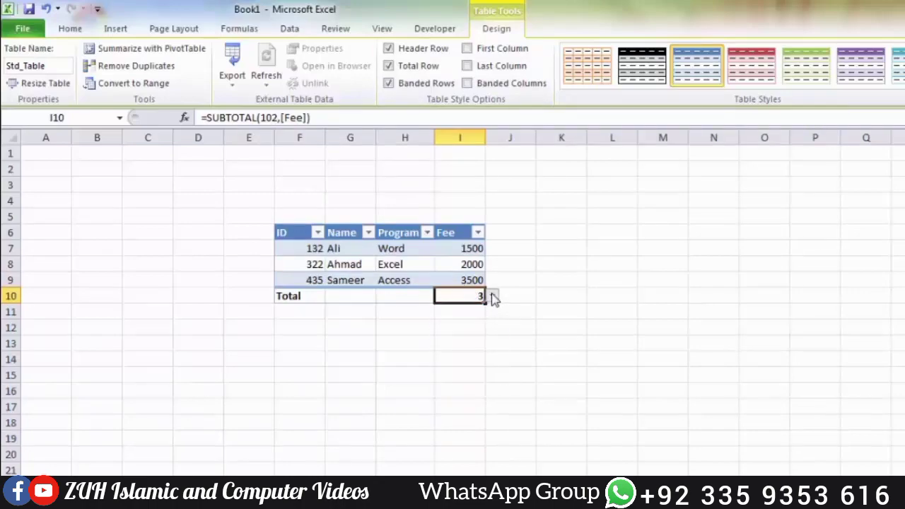
click(493, 297)
click(467, 352)
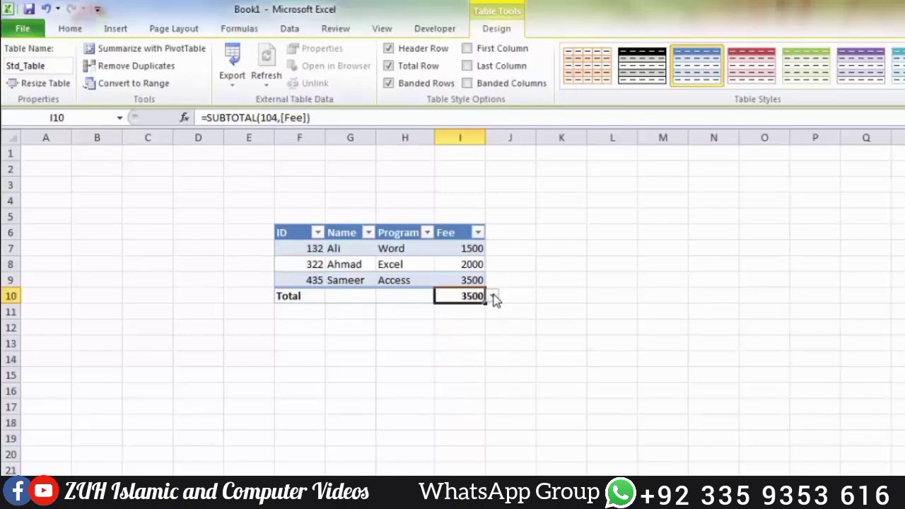
click(493, 297)
click(467, 331)
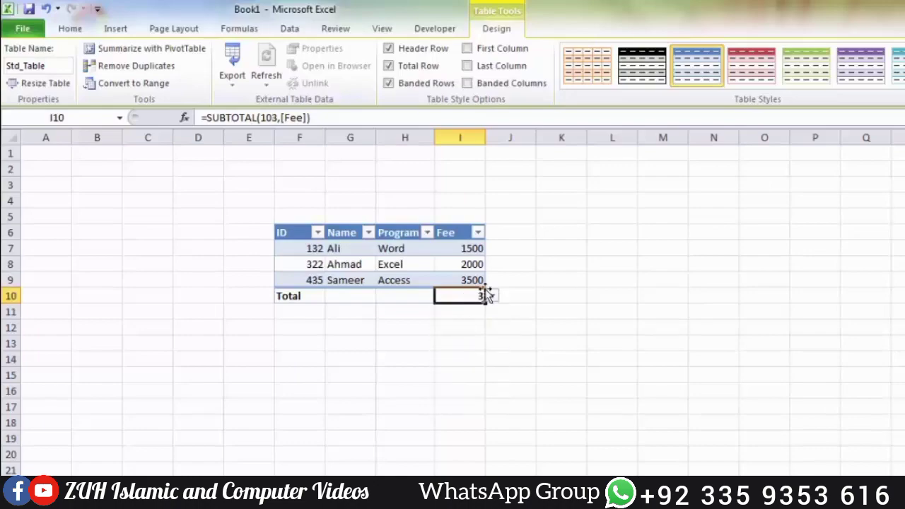
Step: Replace the fee in I8 with the text abc and set the Fee total function to Count Numbers
click(475, 264)
text(abc)
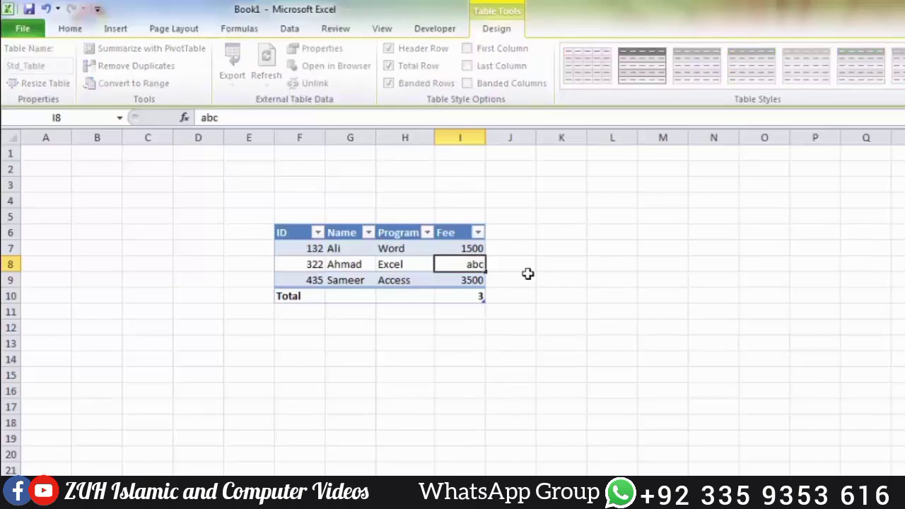
key(Return)
click(474, 297)
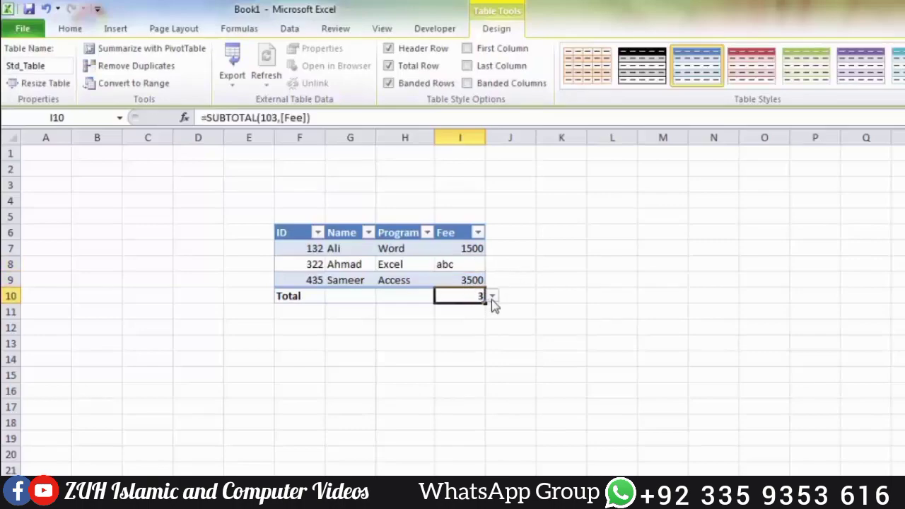
click(493, 297)
click(485, 341)
Step: Turn the table's banded rows off and back on
click(414, 85)
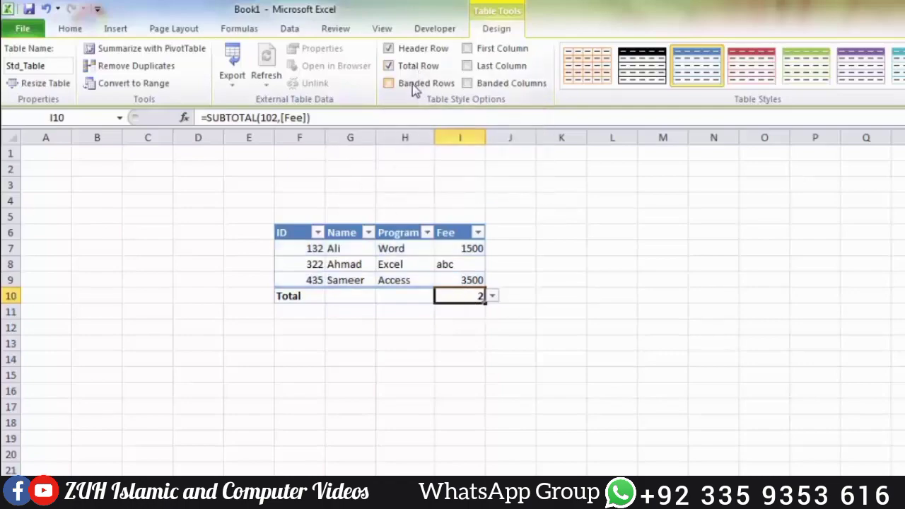
click(414, 85)
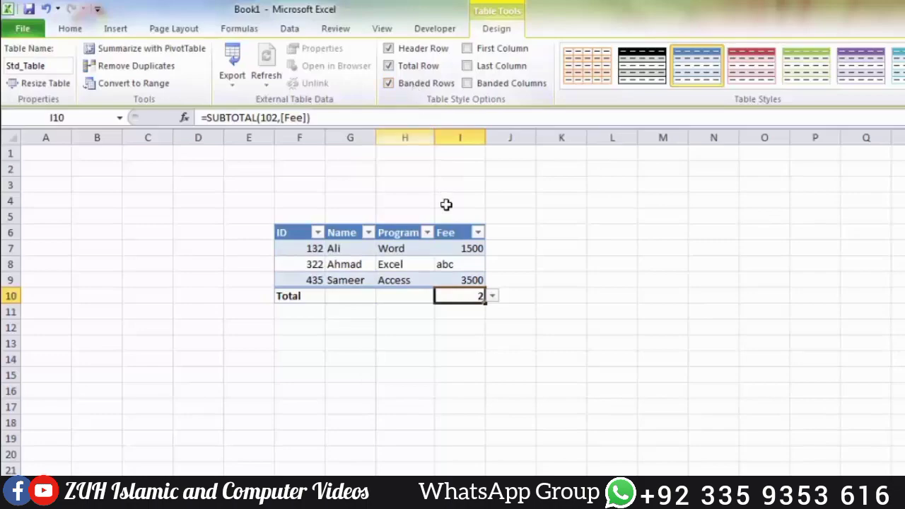
Step: Extend the table across to column Q and down to row 16, removing its total row
click(310, 234)
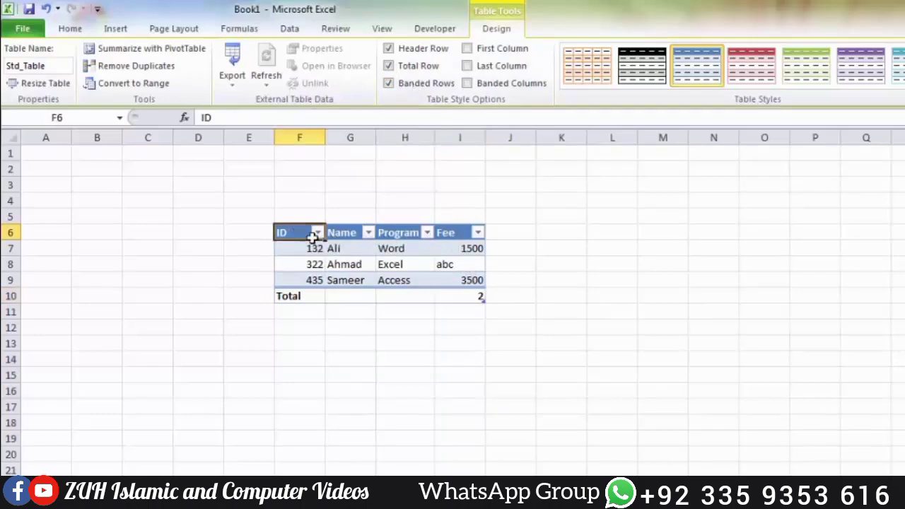
drag(485, 298, 890, 304)
click(883, 281)
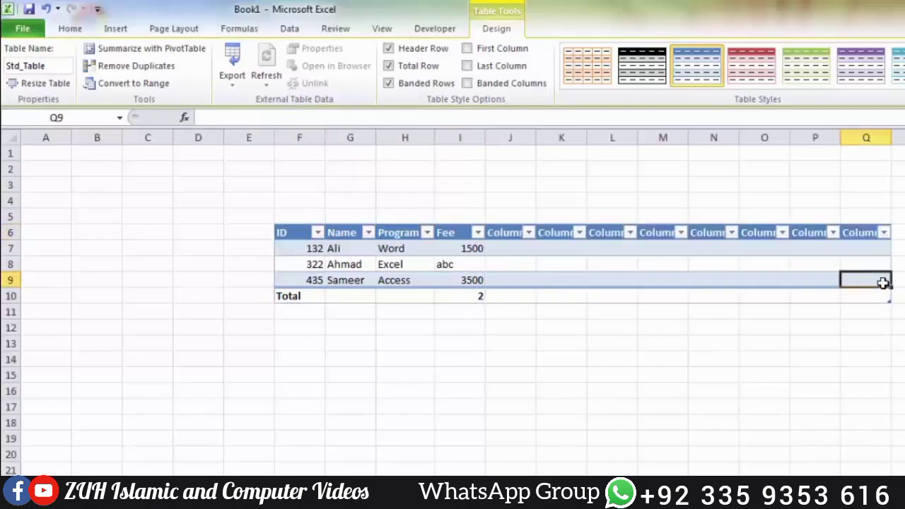
click(412, 66)
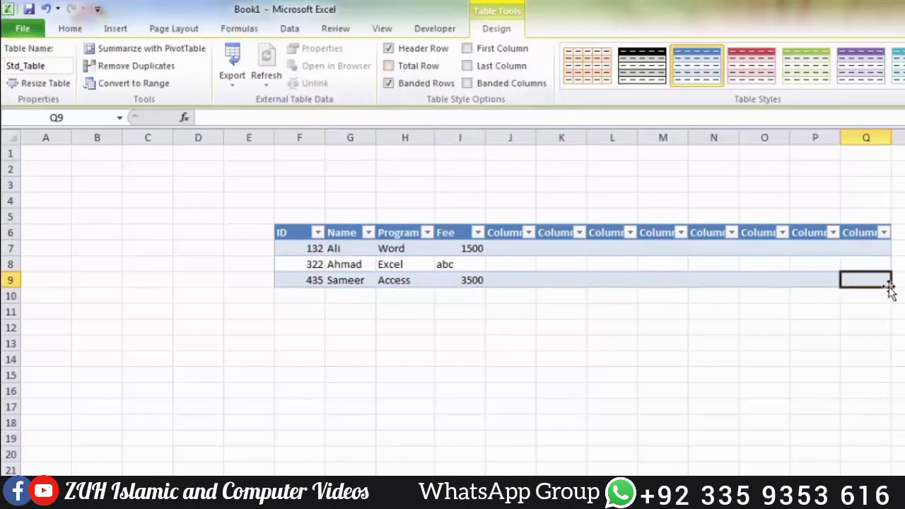
drag(890, 289, 890, 393)
click(797, 318)
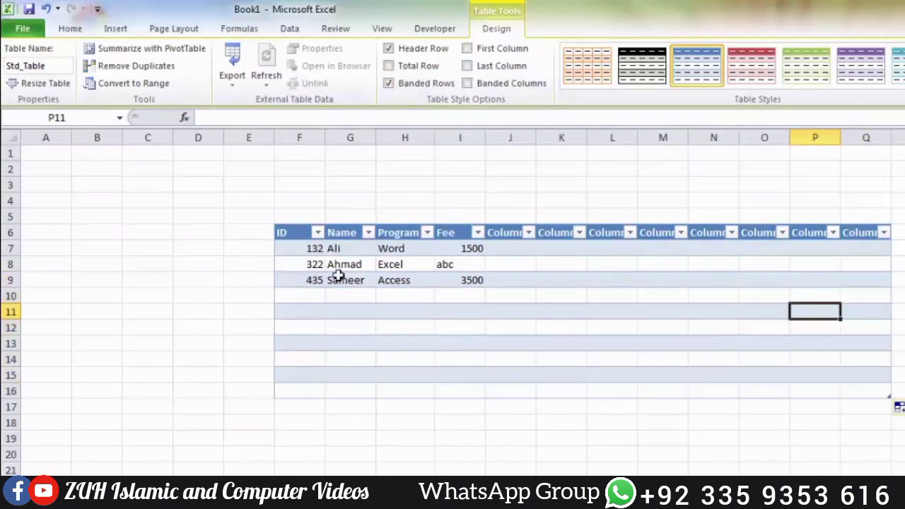
click(305, 237)
click(511, 269)
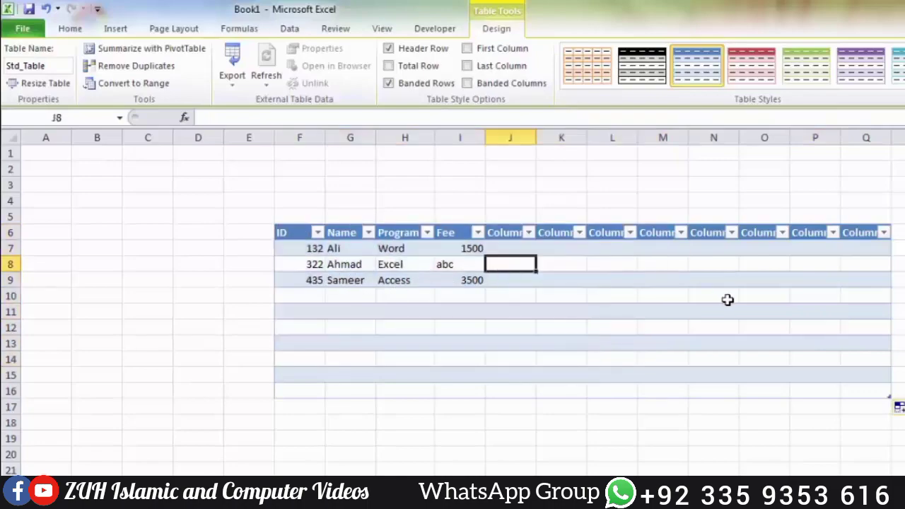
drag(683, 283, 711, 282)
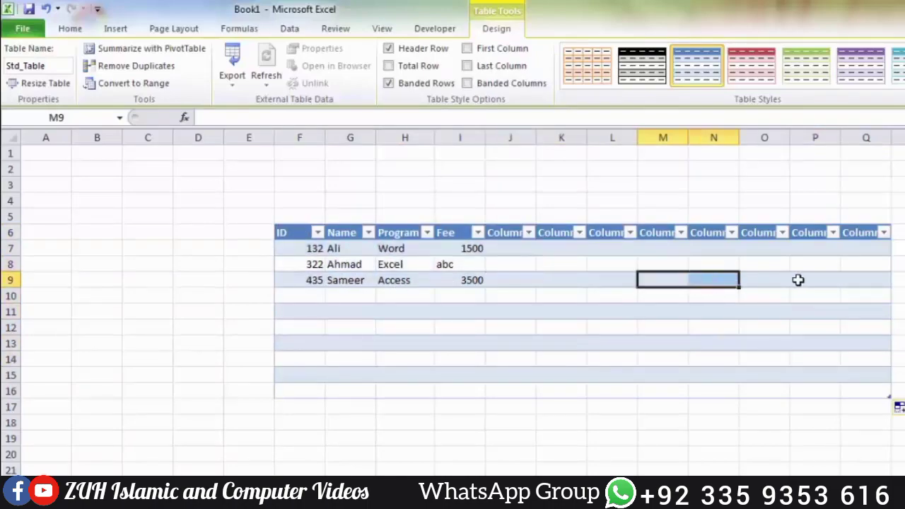
Step: Turn off the table's banded rows, and switch the First Column formatting on and off
click(426, 84)
click(493, 50)
click(493, 49)
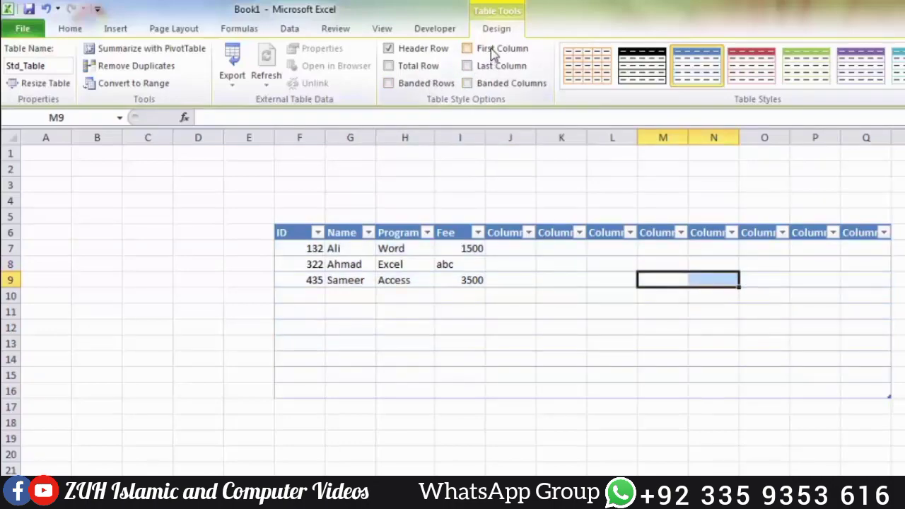
click(493, 49)
Step: Apply the dark gray table style with a black header, and switch the First Column formatting on and off
click(899, 83)
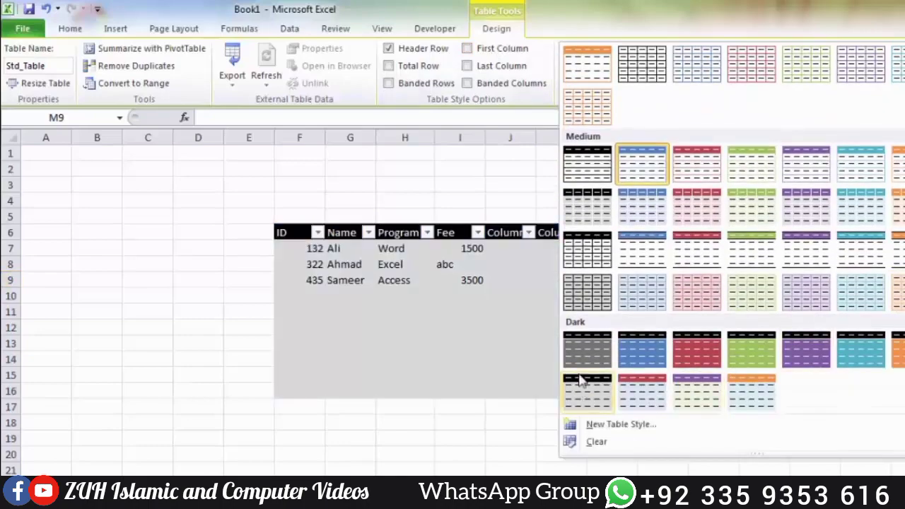
click(587, 354)
click(482, 49)
click(482, 49)
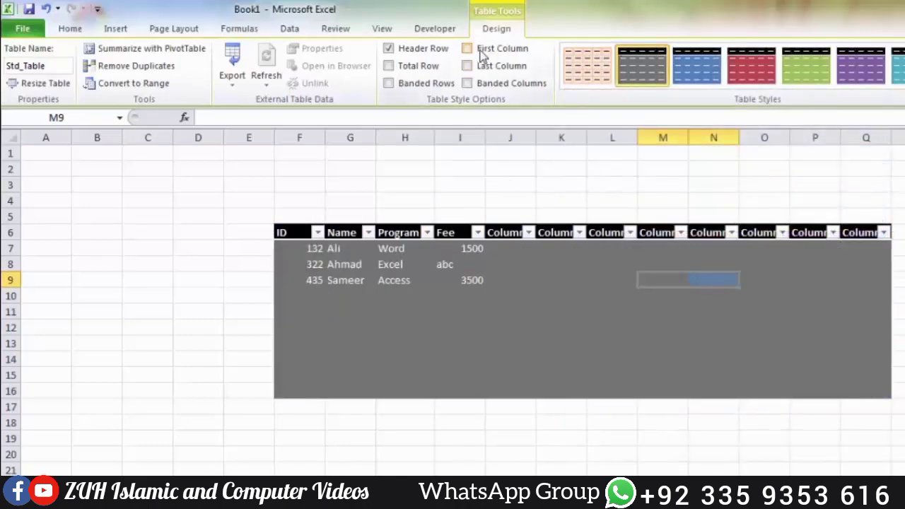
click(482, 50)
click(482, 49)
Step: Switch the Last Column, Banded Columns and Banded Rows formatting on and off in turn
click(484, 68)
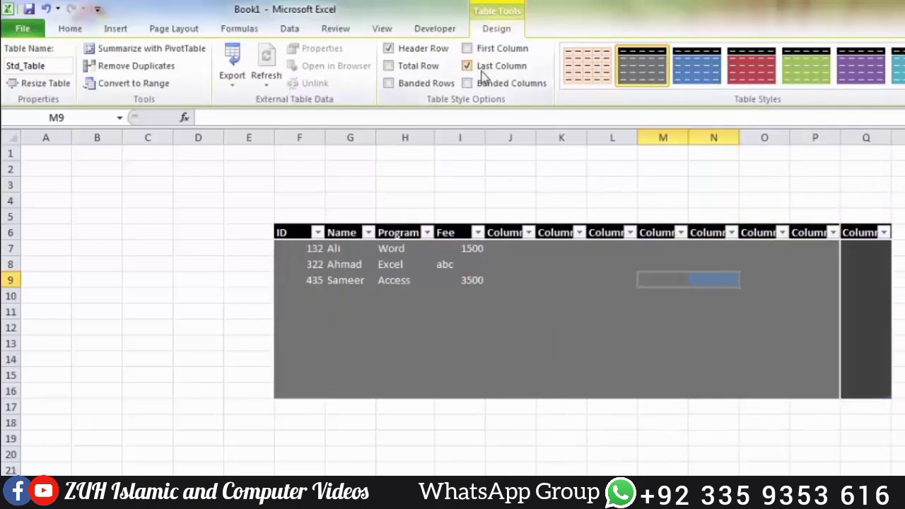
click(483, 69)
click(484, 82)
click(483, 83)
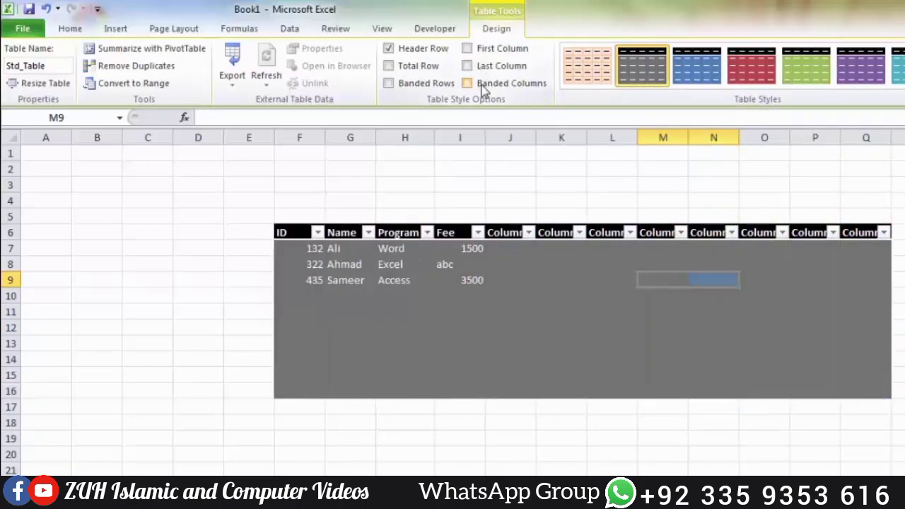
click(483, 83)
click(483, 82)
click(483, 82)
click(482, 85)
click(435, 85)
click(435, 86)
click(436, 85)
click(435, 86)
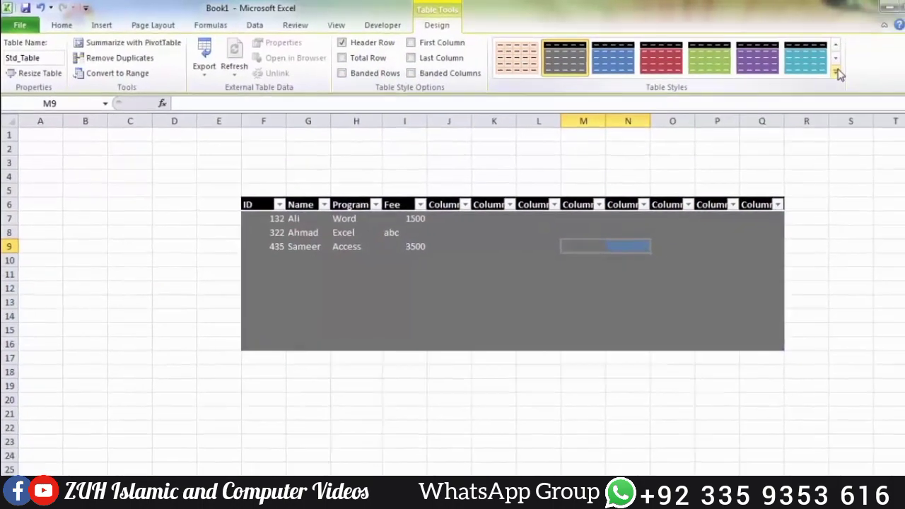
Step: Preview the available light, medium and dark table styles, and look at the options for creating a new table style
click(839, 74)
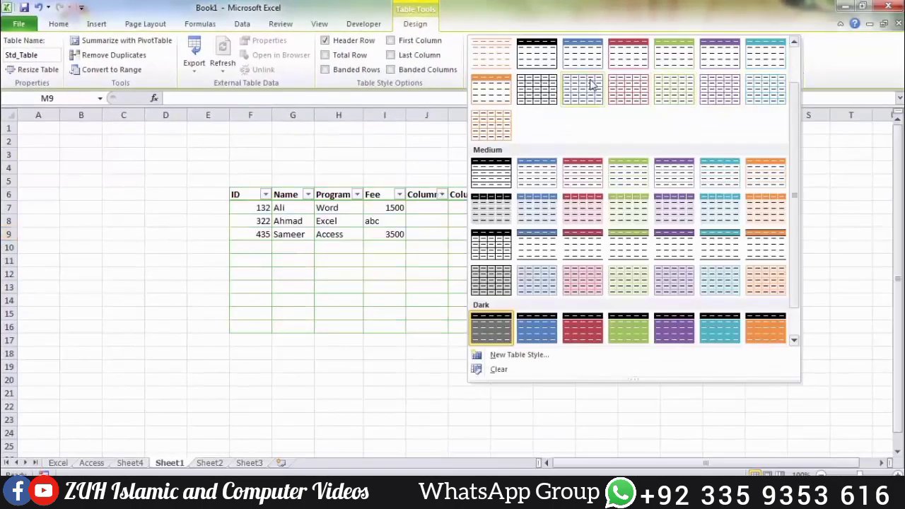
scroll(638, 111, up, 1)
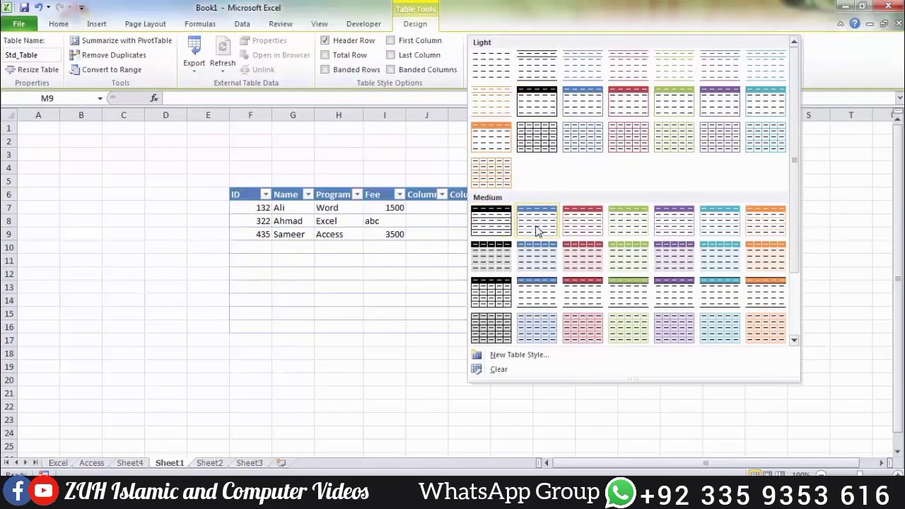
scroll(536, 230, down, 2)
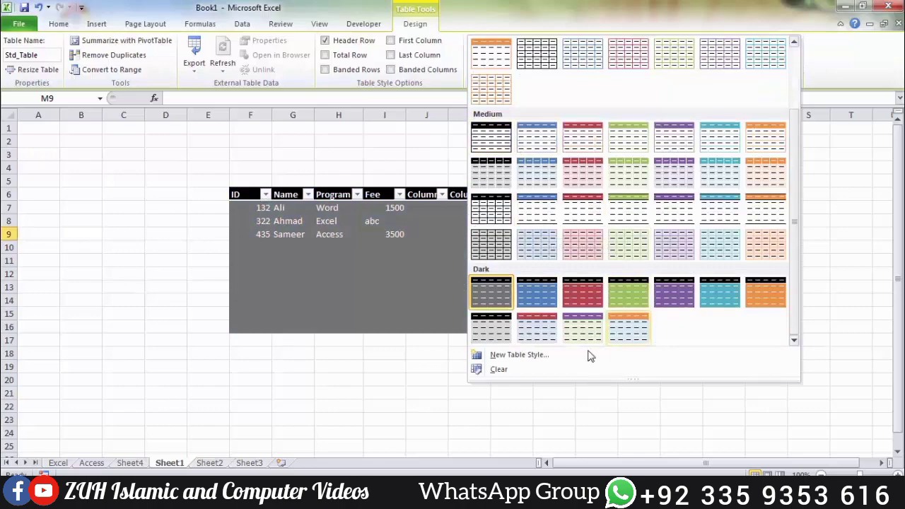
click(523, 356)
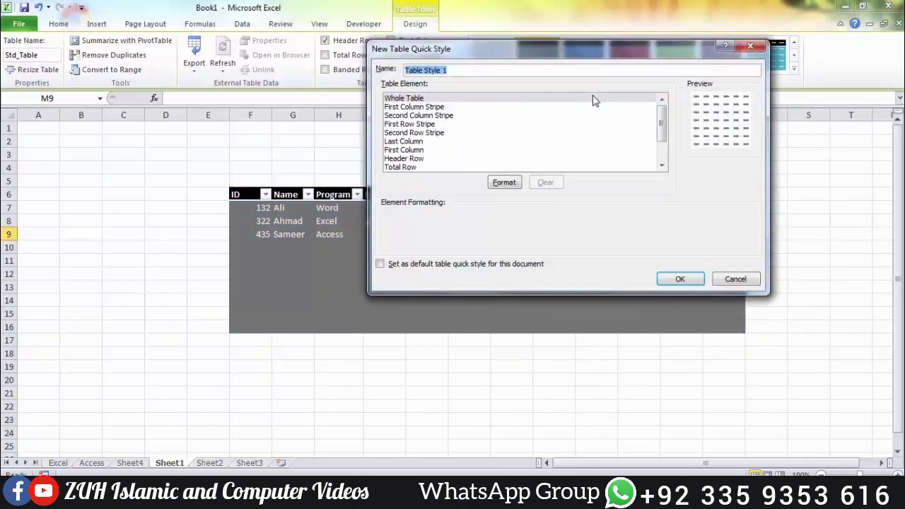
click(736, 280)
click(59, 24)
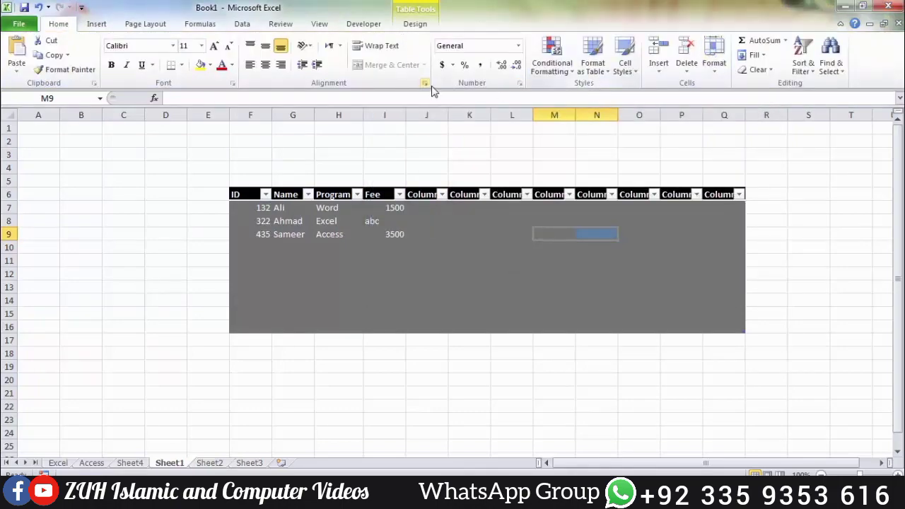
click(416, 23)
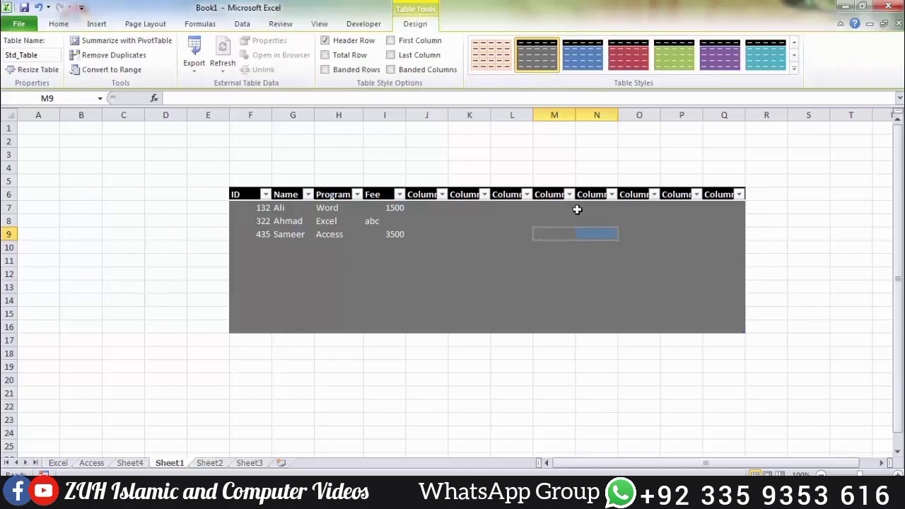
Step: Shrink the table back to the student data in F6:I9
click(574, 249)
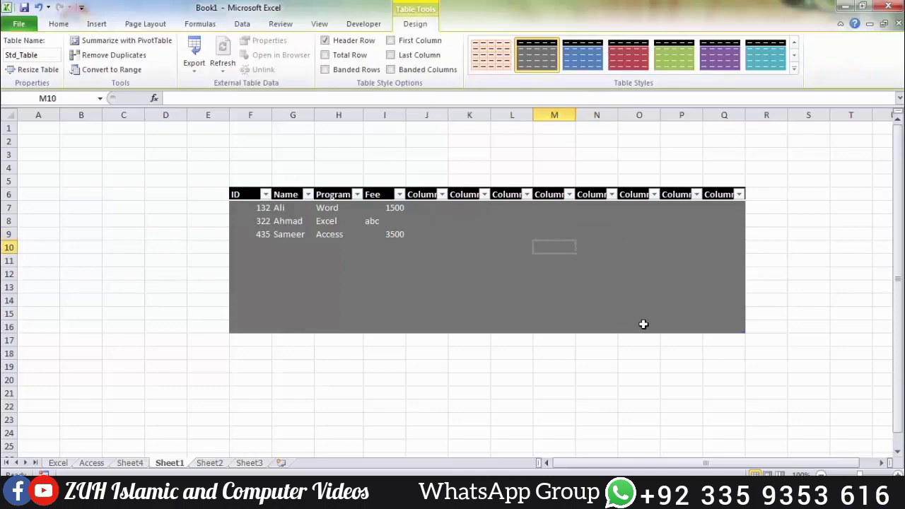
drag(743, 331, 420, 285)
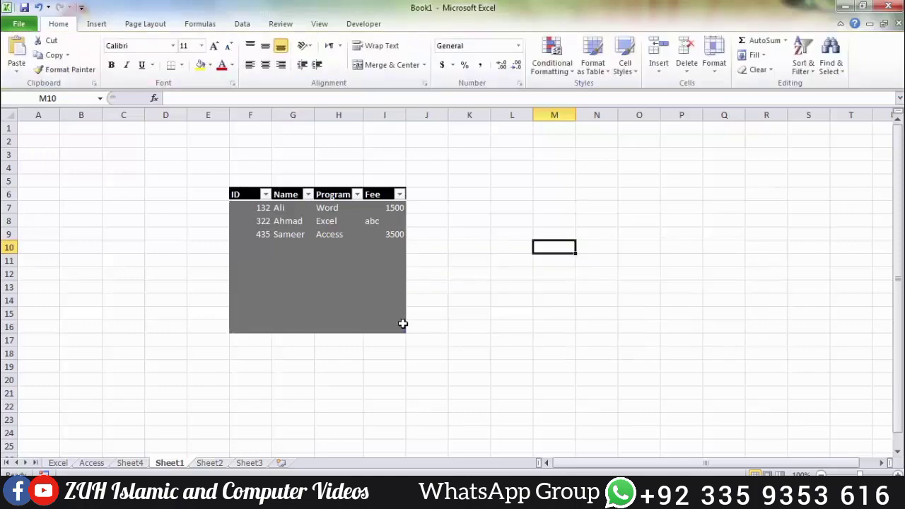
drag(403, 331, 404, 245)
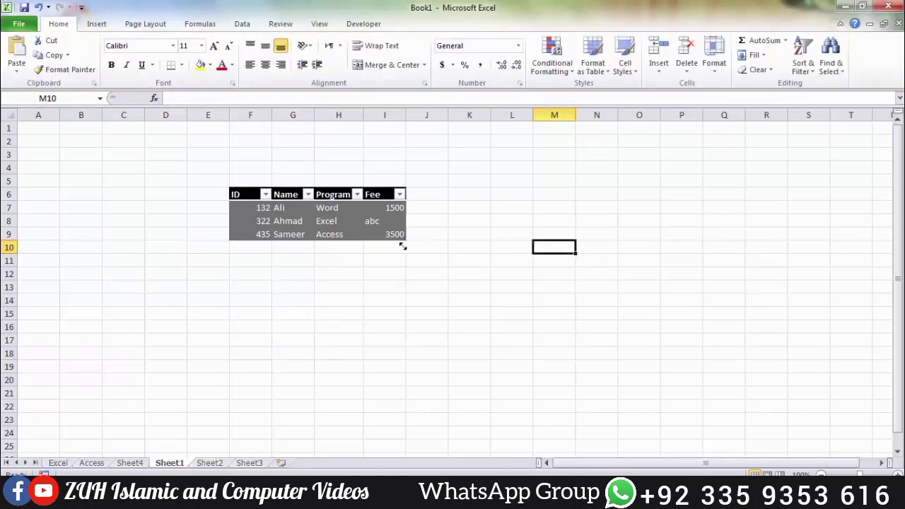
Step: Apply the light table style with a black header and black outline to the student table
click(381, 228)
click(416, 23)
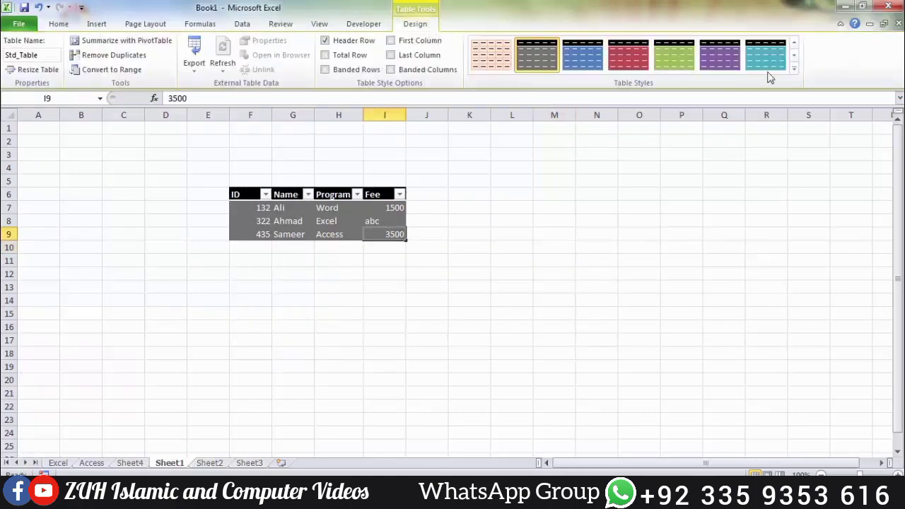
click(794, 73)
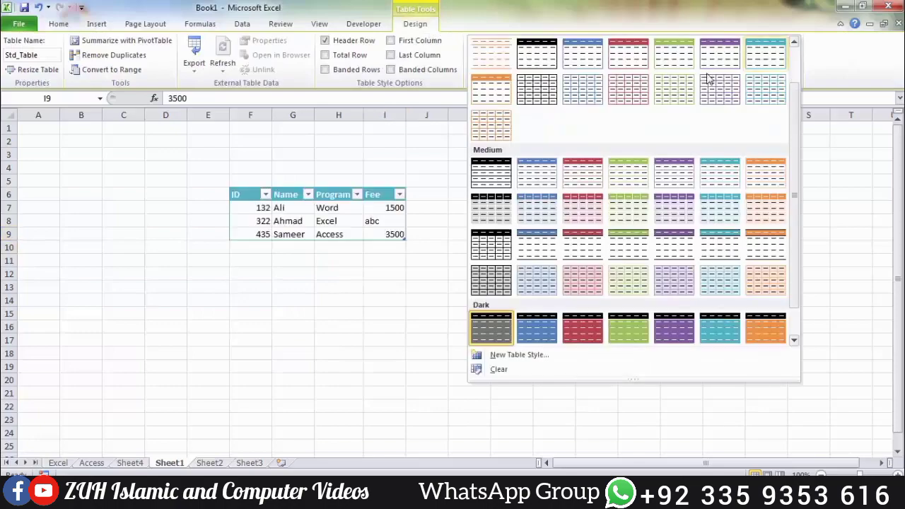
click(540, 53)
click(295, 211)
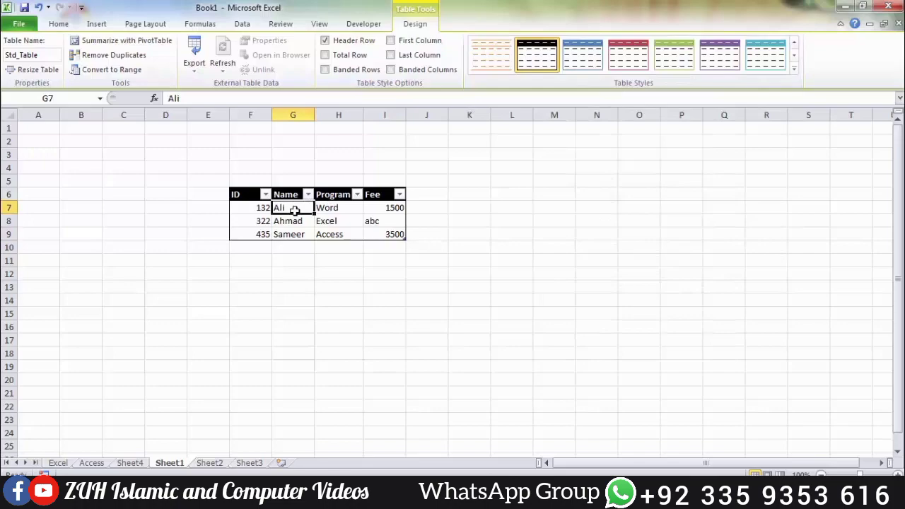
Step: Clear the student table's style and convert the table to a normal range
click(794, 73)
click(501, 375)
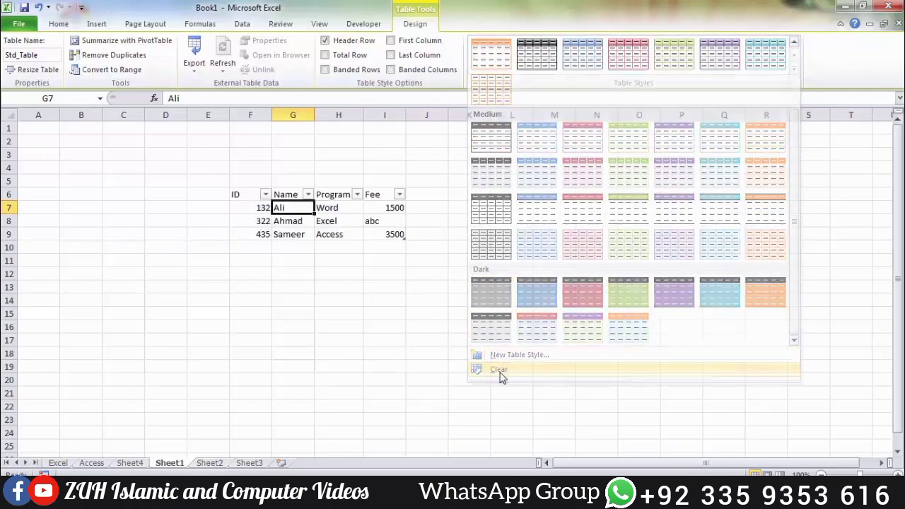
click(112, 70)
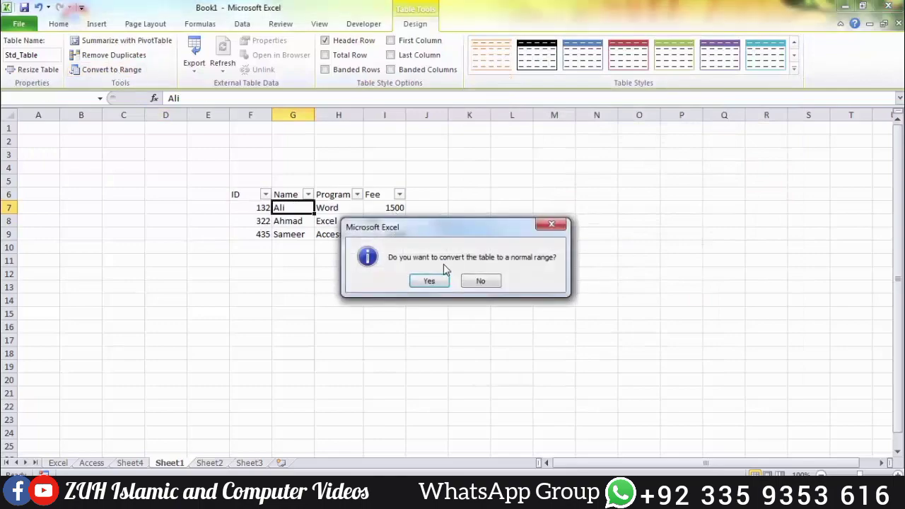
click(430, 281)
drag(248, 188, 386, 234)
click(489, 244)
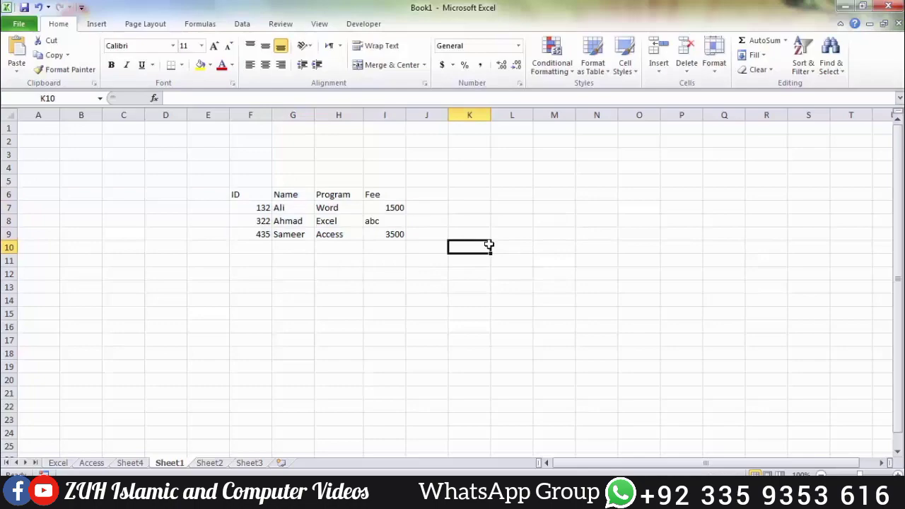